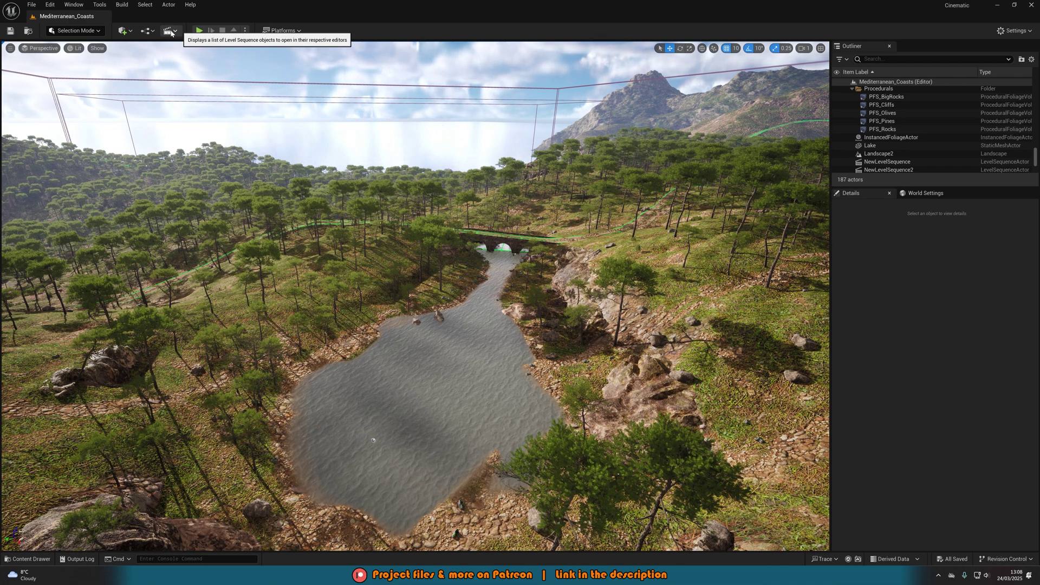
Create a new level sequence named CinematicTutorial and save it in the Content folder.
left_click(171, 33)
left_click(206, 51)
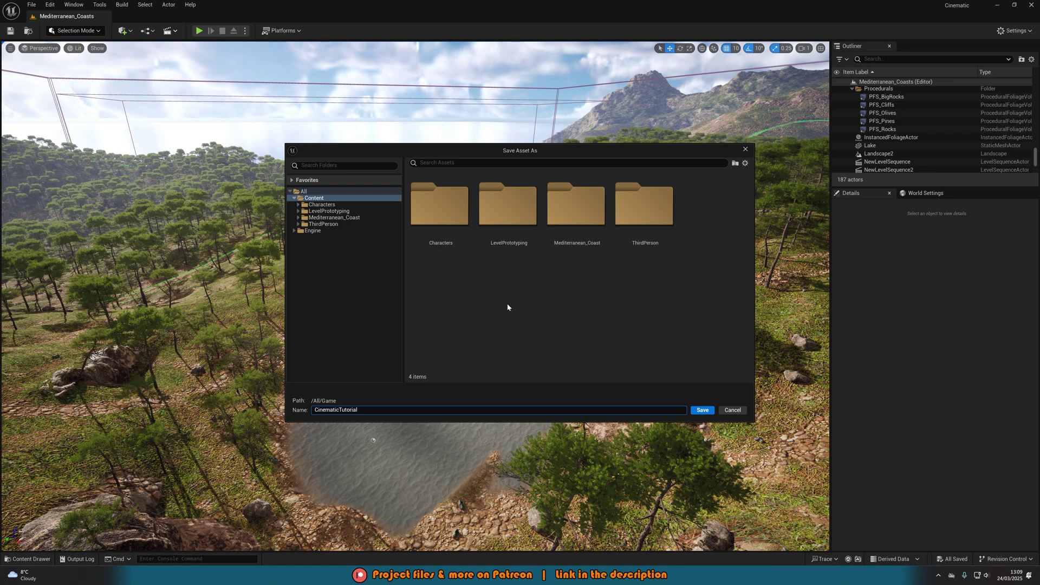
key("Return")
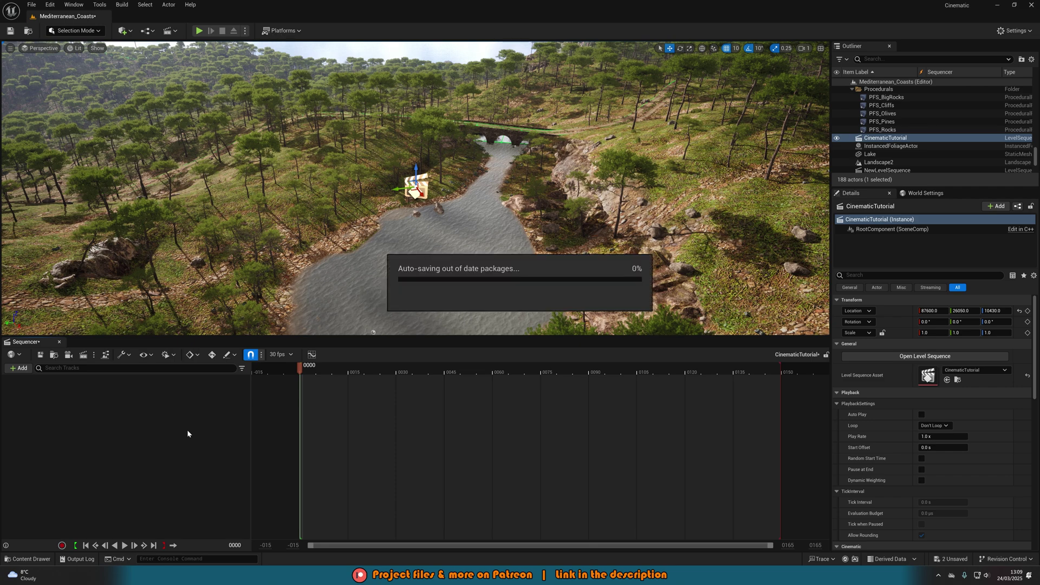
Add a cine camera to the sequence as the current camera cut and aim it along the river at the bridge.
left_click(69, 358)
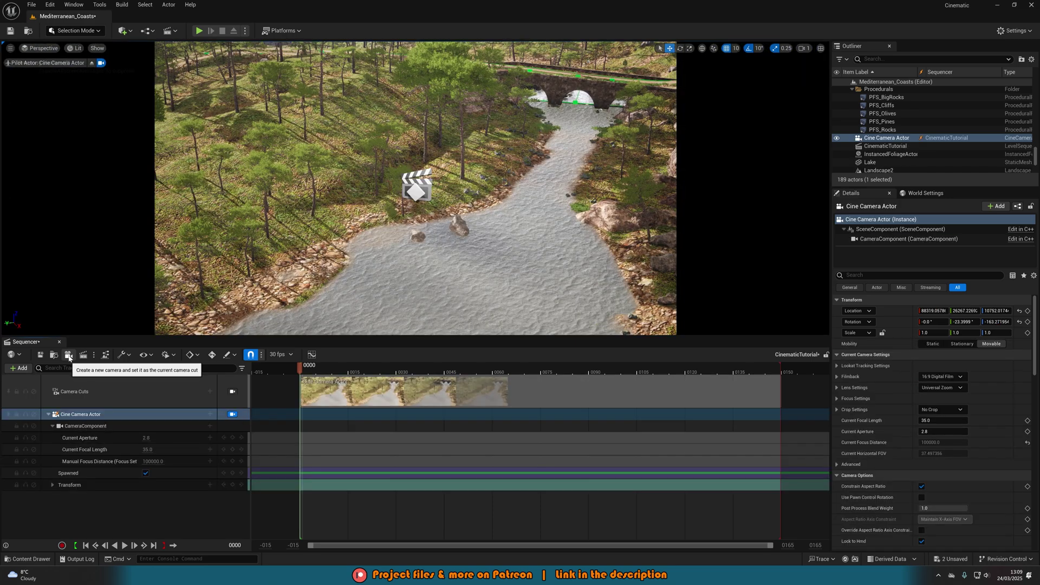
right_click_drag(283, 226, 306, 227)
right_click_drag(406, 130, 436, 160)
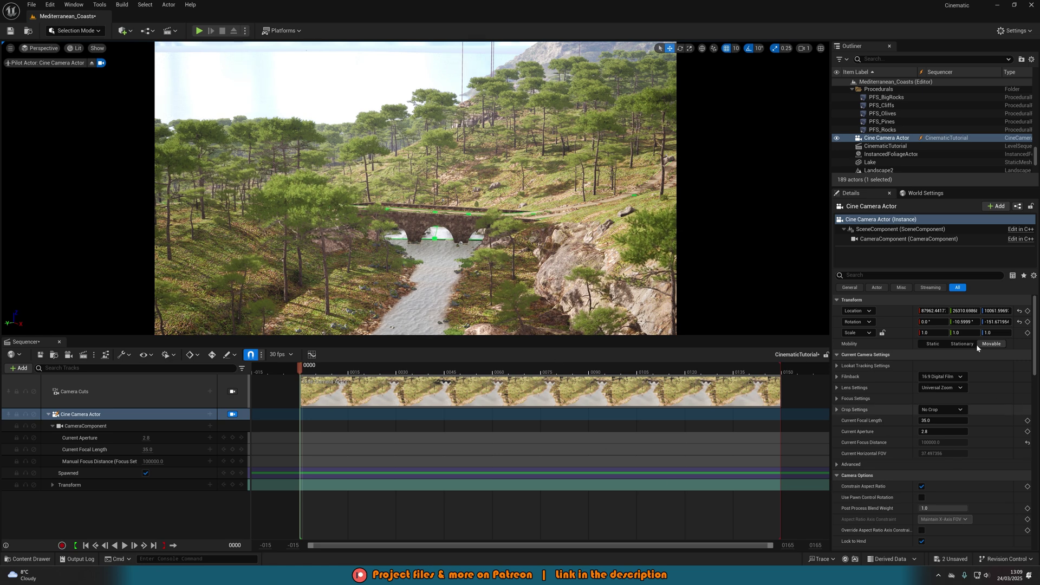
Try the 16:9 DSLR and Super 35mm filmback presets on the camera, and reset the filmback to its default.
left_click(944, 380)
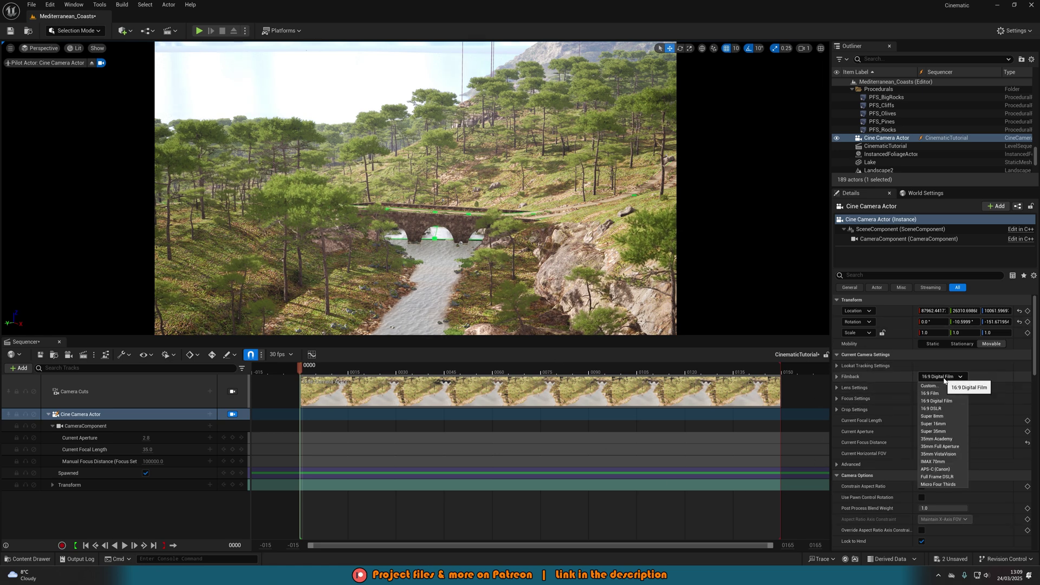
left_click(939, 412)
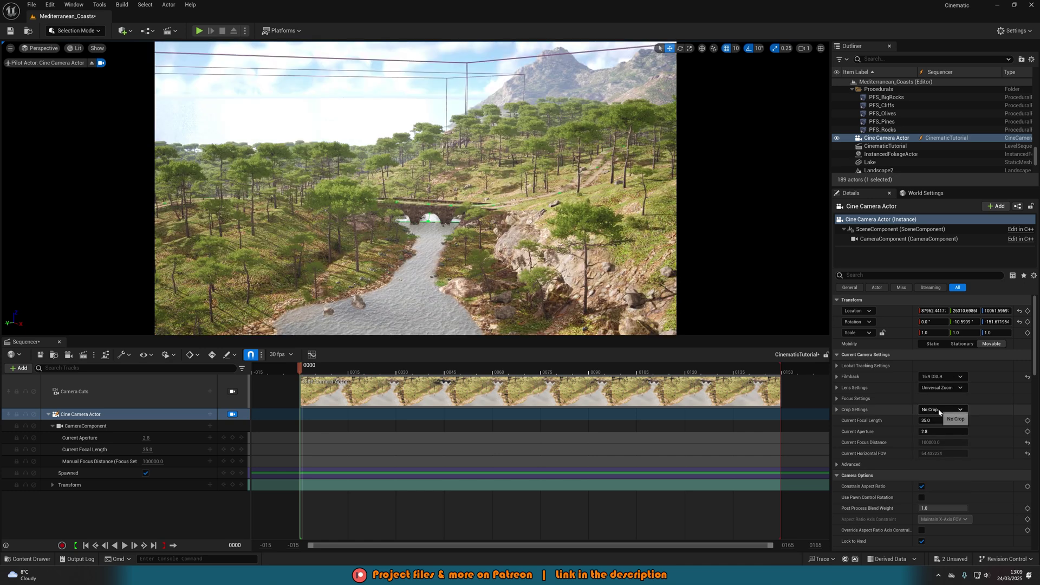
left_click(941, 377)
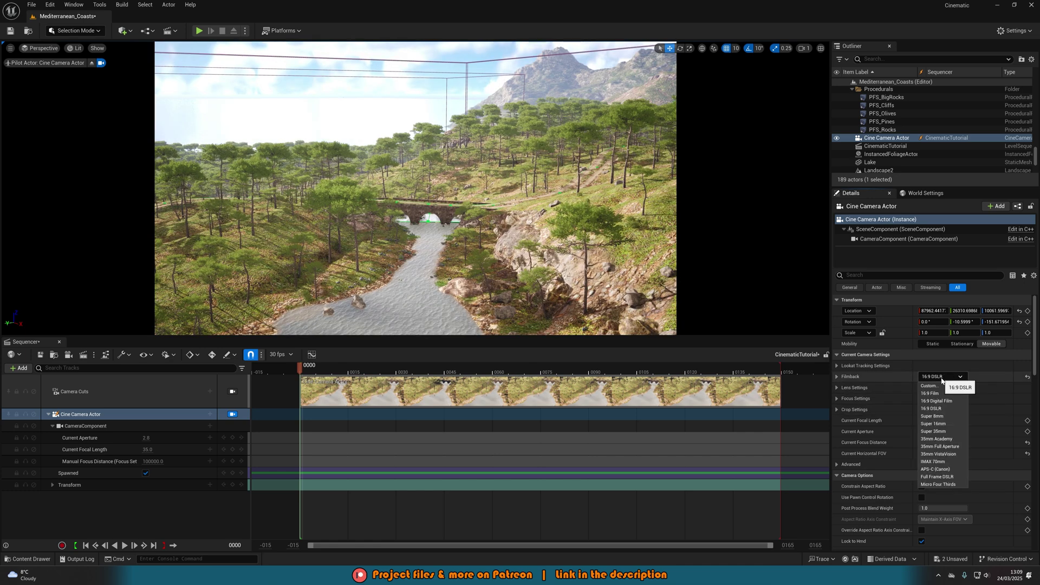
left_click(938, 431)
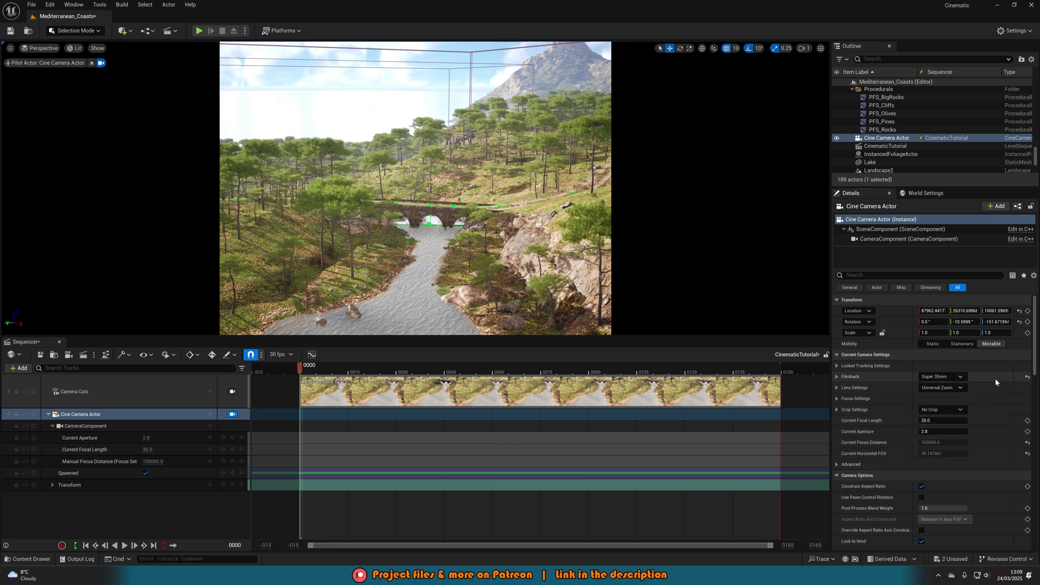
left_click(1027, 378)
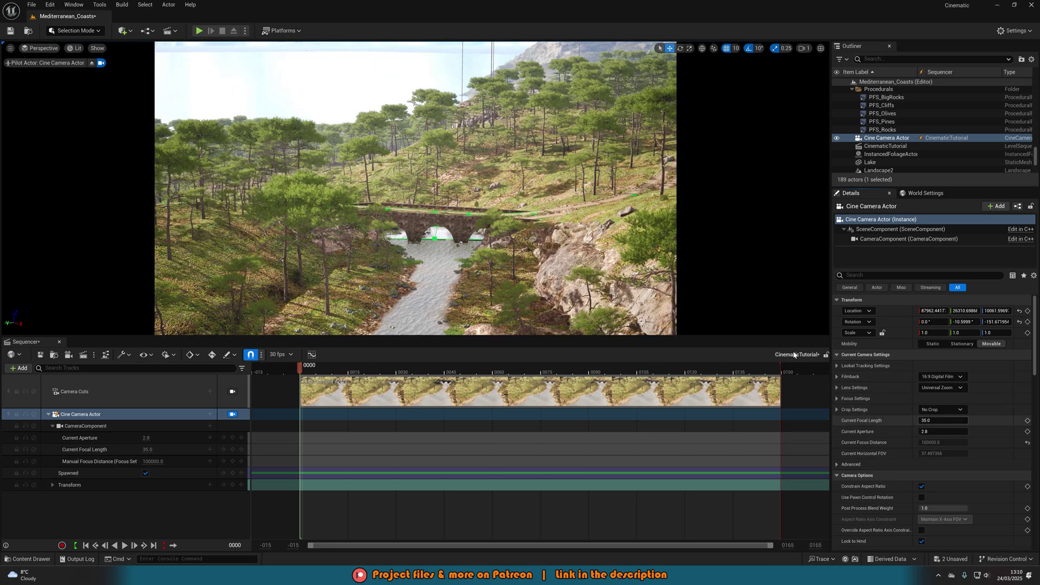
Reframe the camera so the bridge sits above the river and add a transform key at frame 0.
right_click_drag(520, 217, 518, 225)
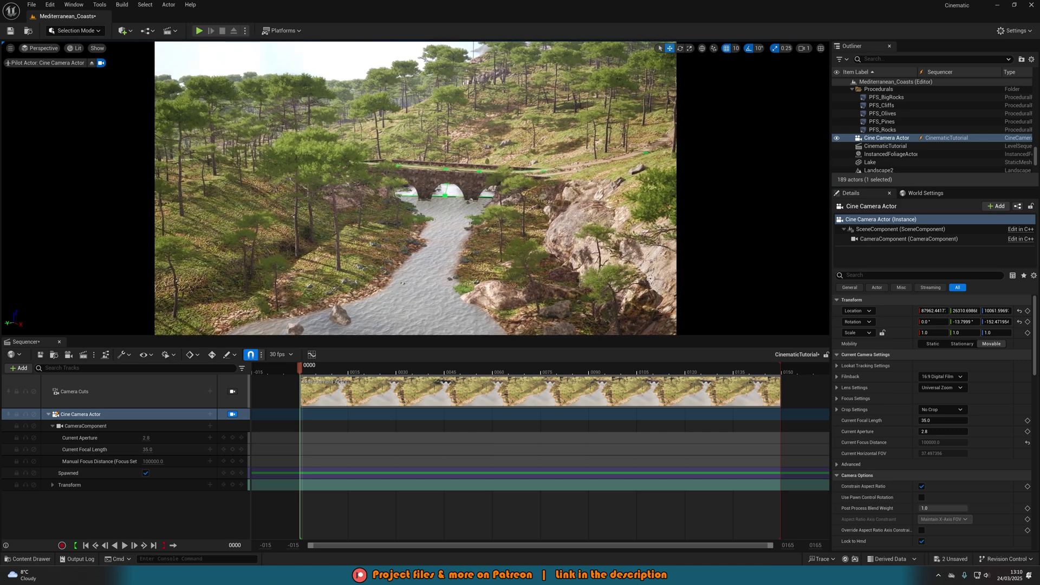
right_click_drag(406, 219, 395, 220)
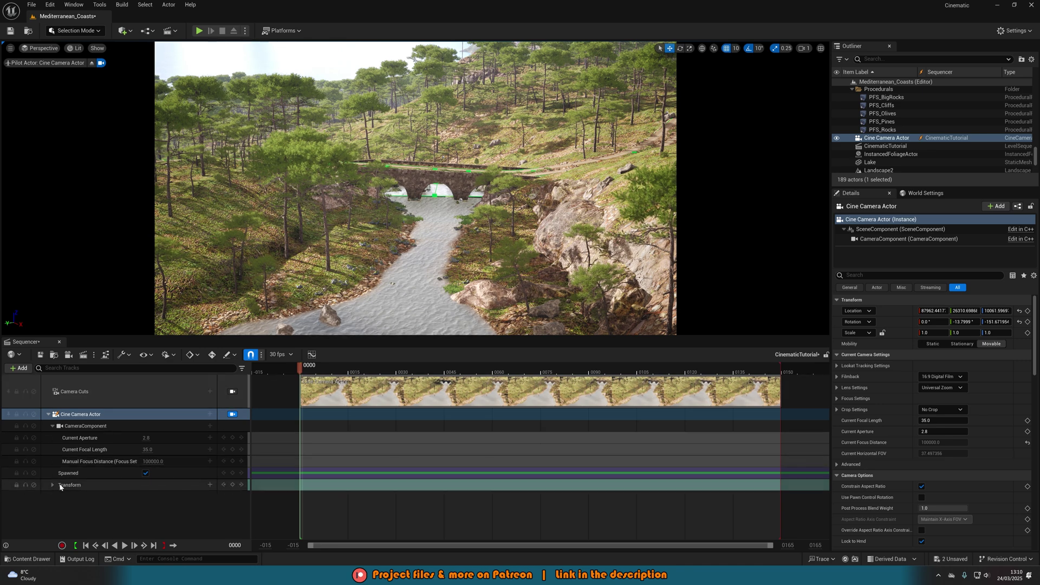
left_click(233, 485)
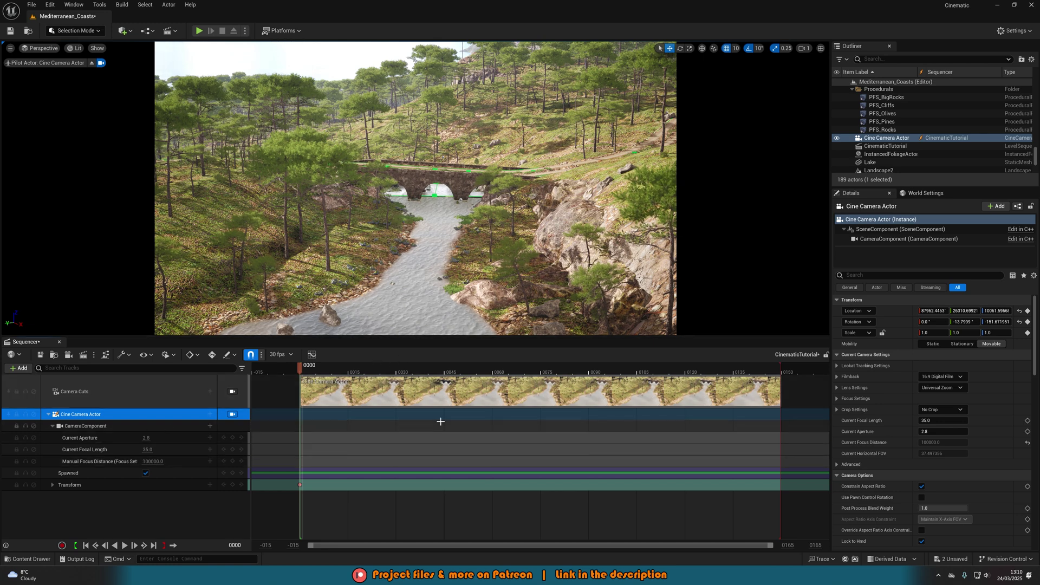
Extend the sequence's end to about frame 457 and add a transform key at frame 204 with the camera flown closer to the bridge.
scroll(440, 421, "down", 5, "ctrl")
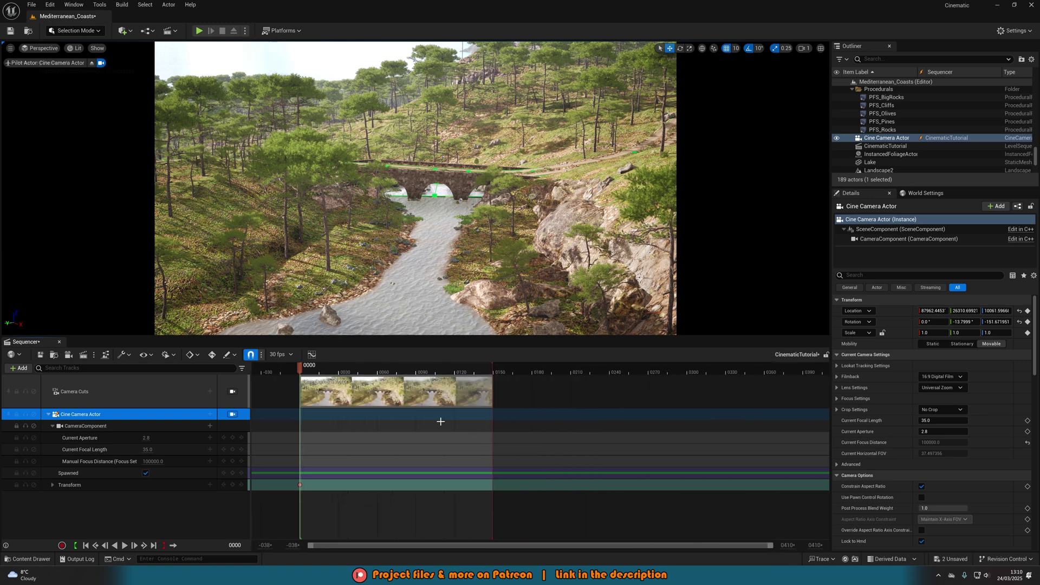
mouse_move(411, 369)
left_mouse_down()
mouse_move(640, 372)
mouse_move(410, 386)
mouse_move(639, 394)
left_mouse_up()
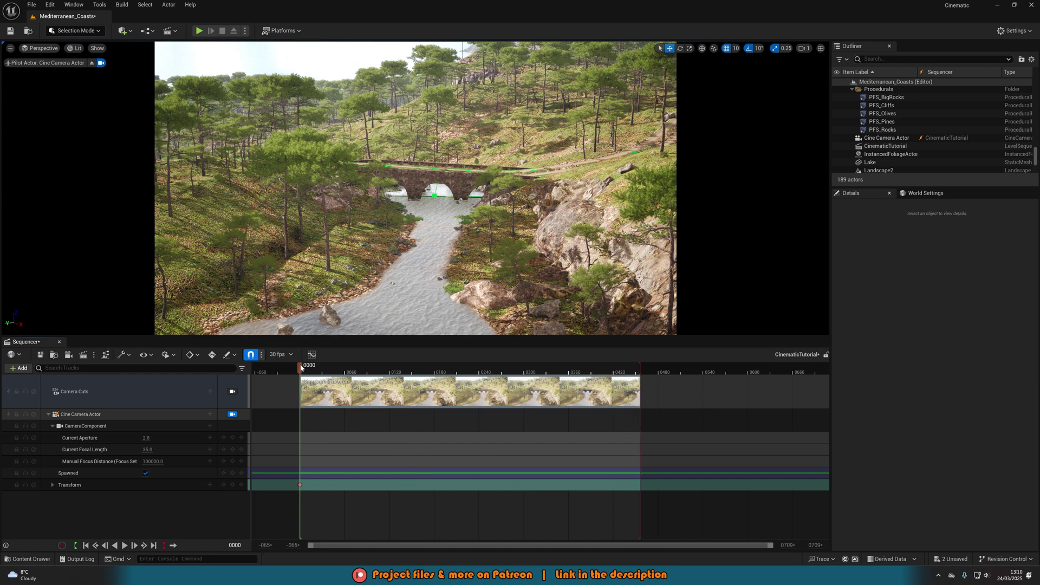
left_click_drag(301, 368, 444, 372)
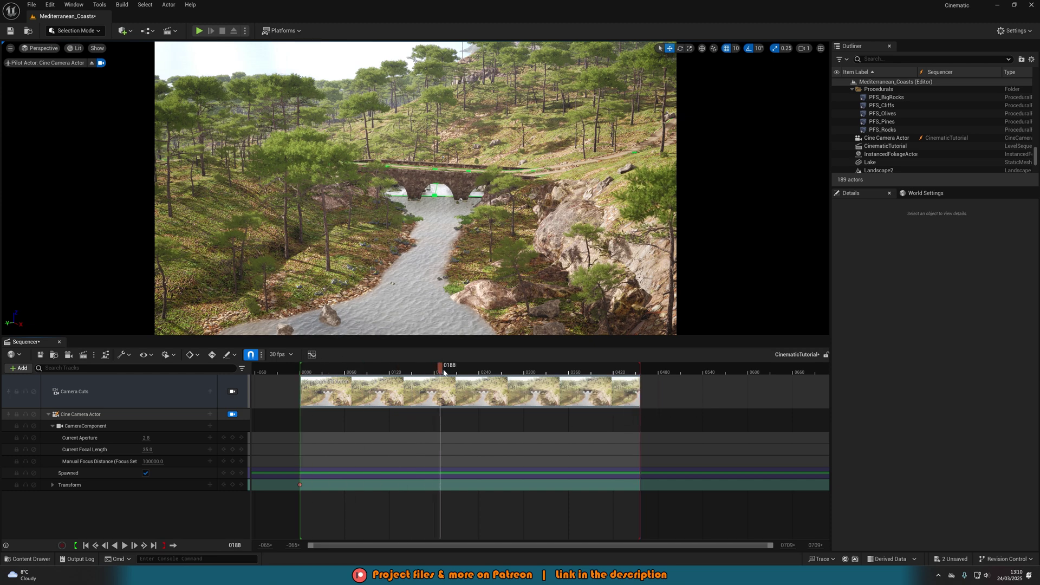
key("w")
right_click_drag(439, 224, 439, 226)
key("w")
key("w")
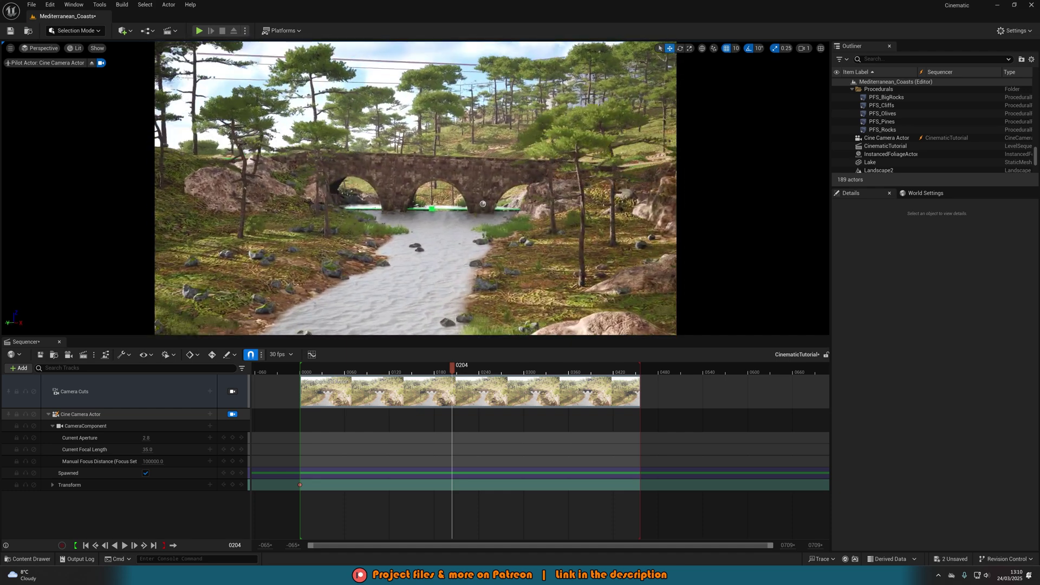
left_click(232, 484)
Play the sequence from near its start to review the camera's approach to the bridge.
left_click(300, 371)
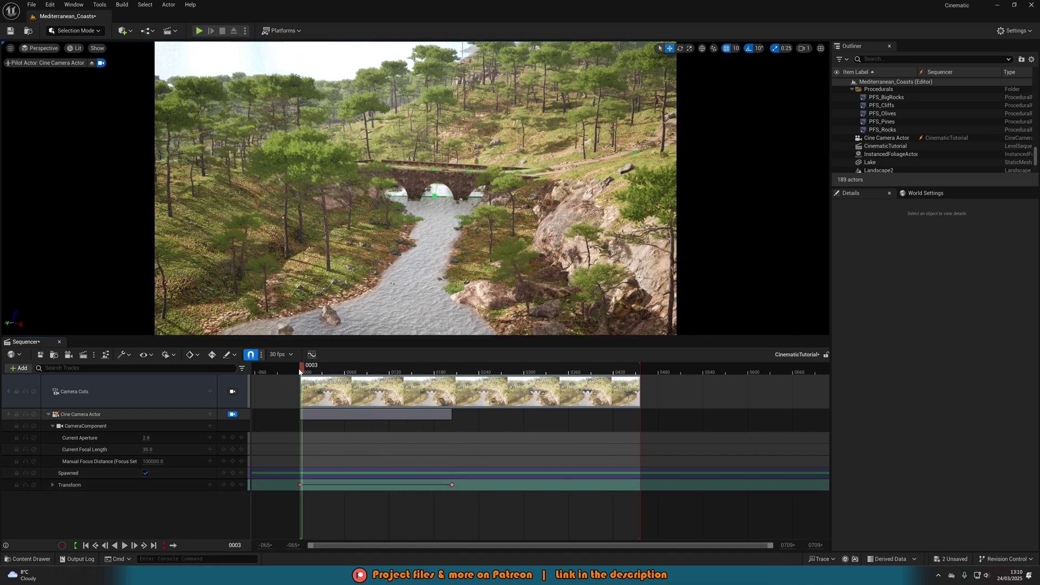
key("space")
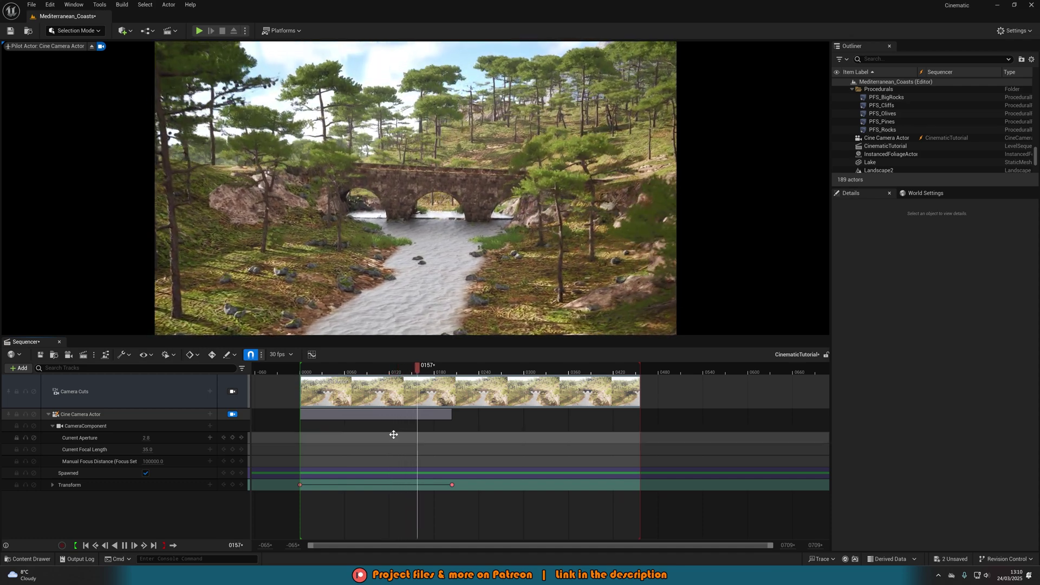
key("space")
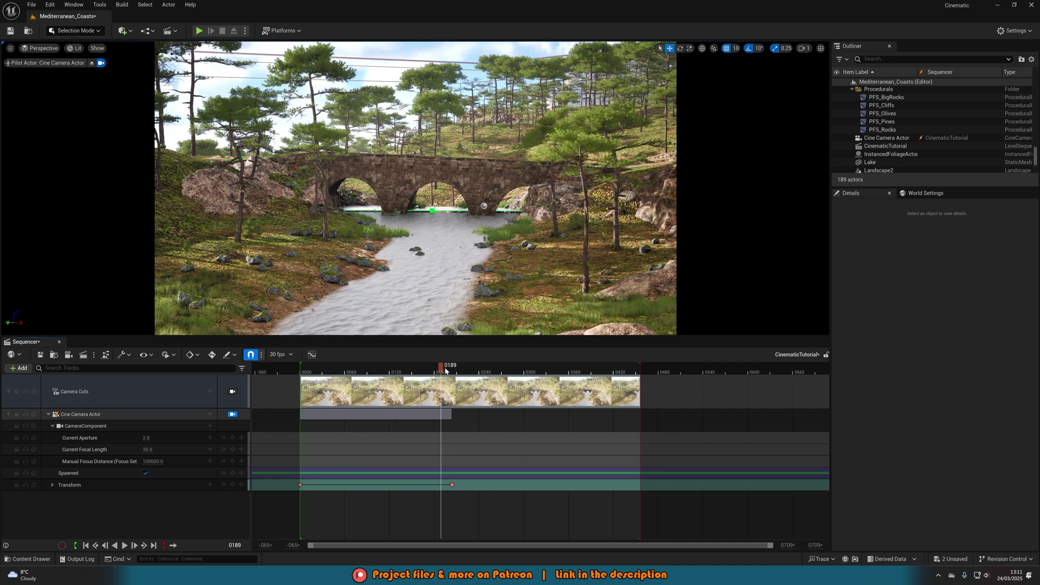
Show the sequence's time in seconds instead of frames.
left_click(291, 354)
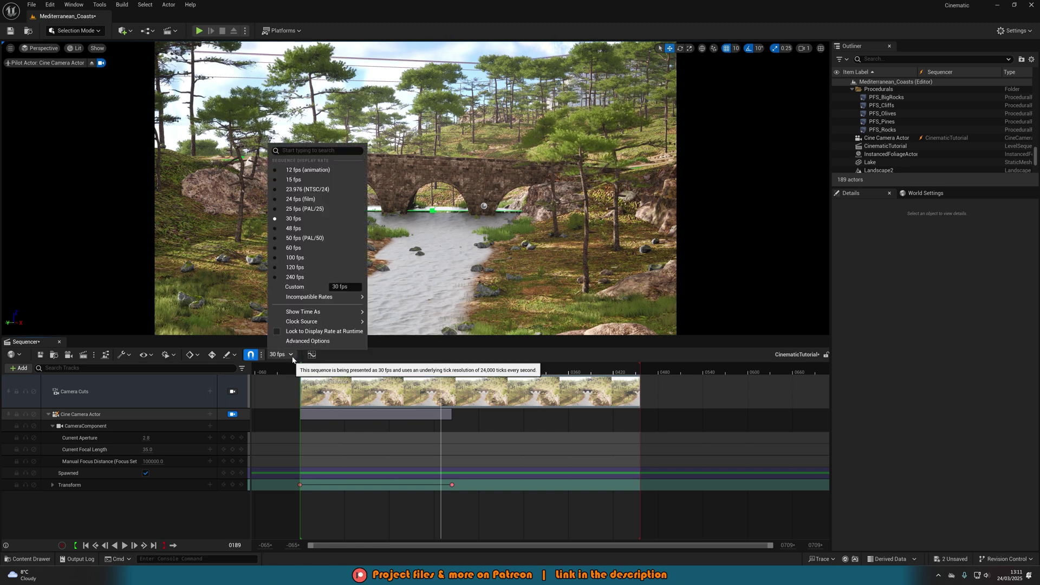
mouse_move(344, 312)
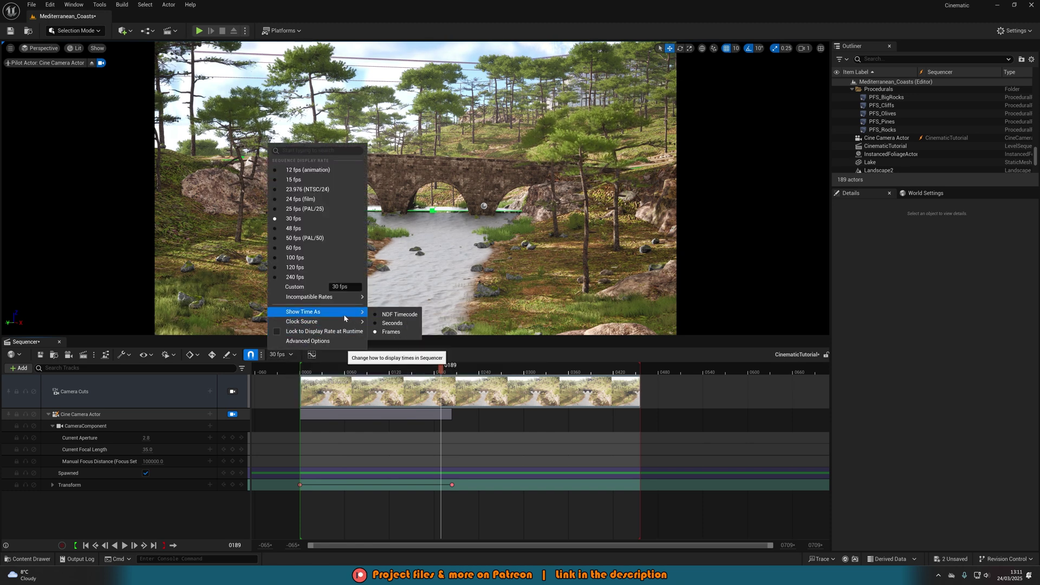
left_click(392, 322)
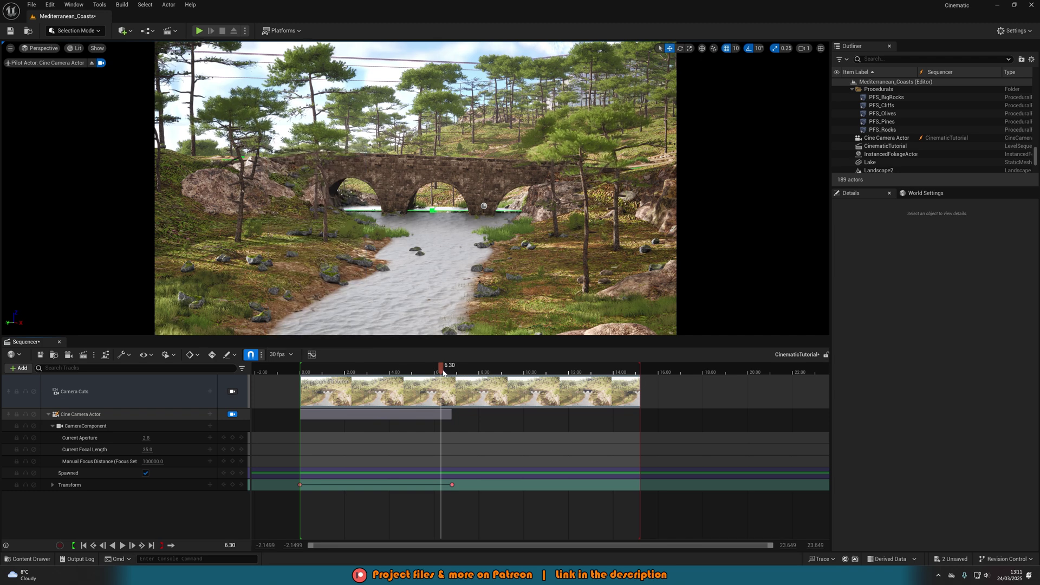
At 12.60 seconds, fly the camera low under the bridge's middle arch and add a transform key.
left_click_drag(440, 370, 509, 370)
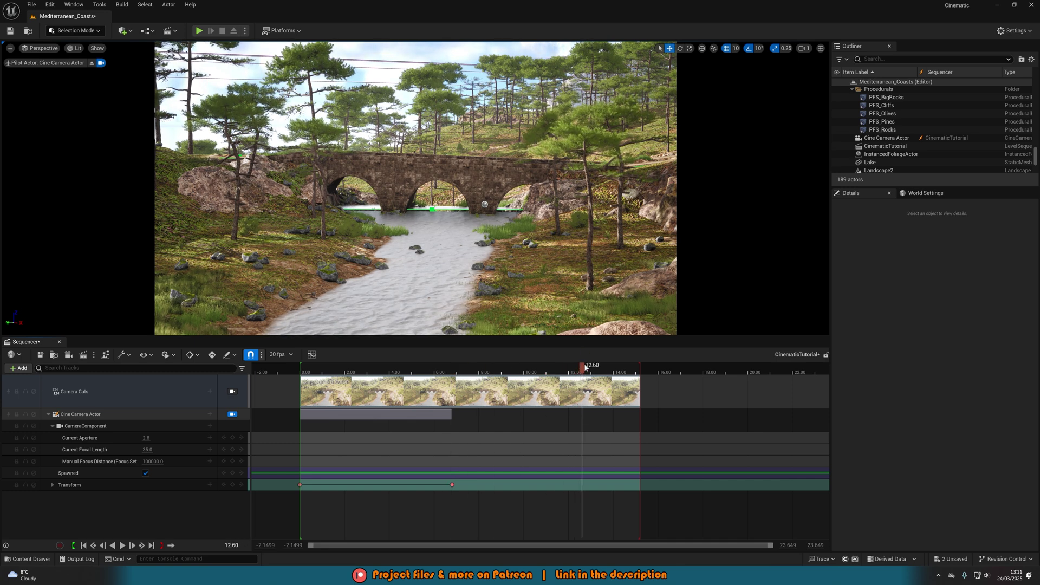
key("w")
mouse_move(416, 188)
right_mouse_down()
mouse_move(415, 177)
mouse_move(415, 190)
right_mouse_up()
key("w")
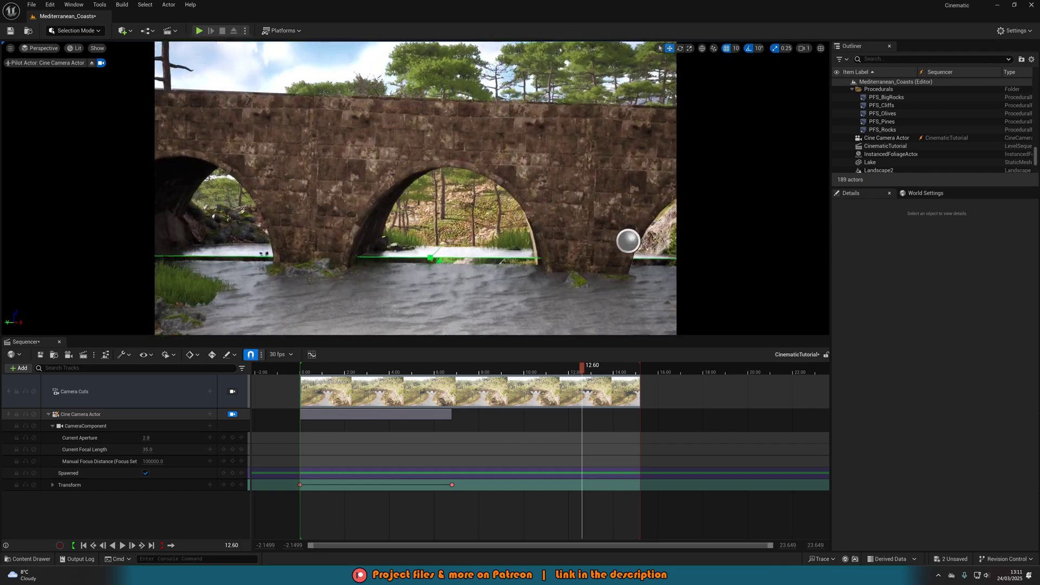
key("w")
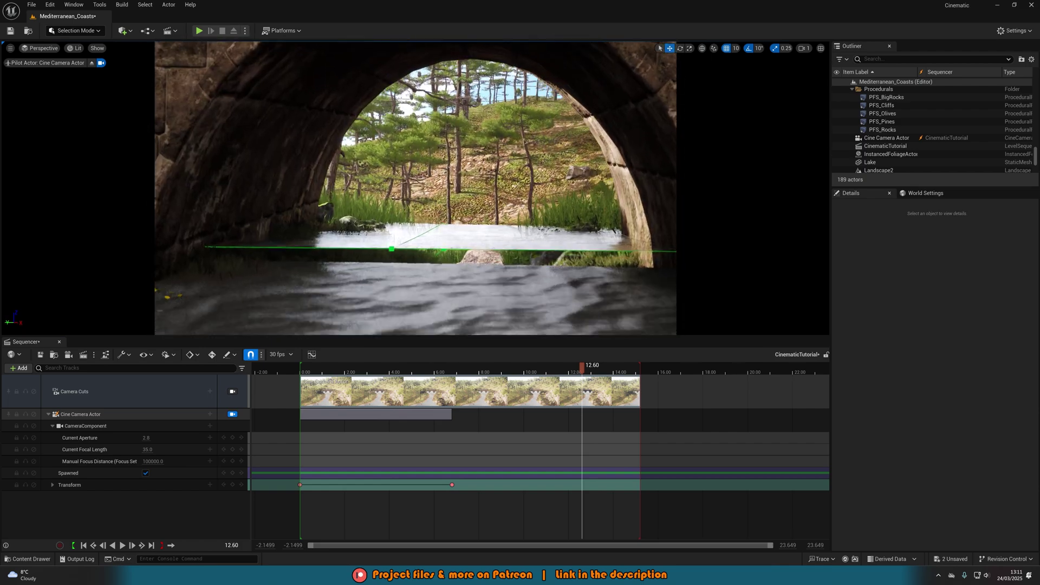
key("w")
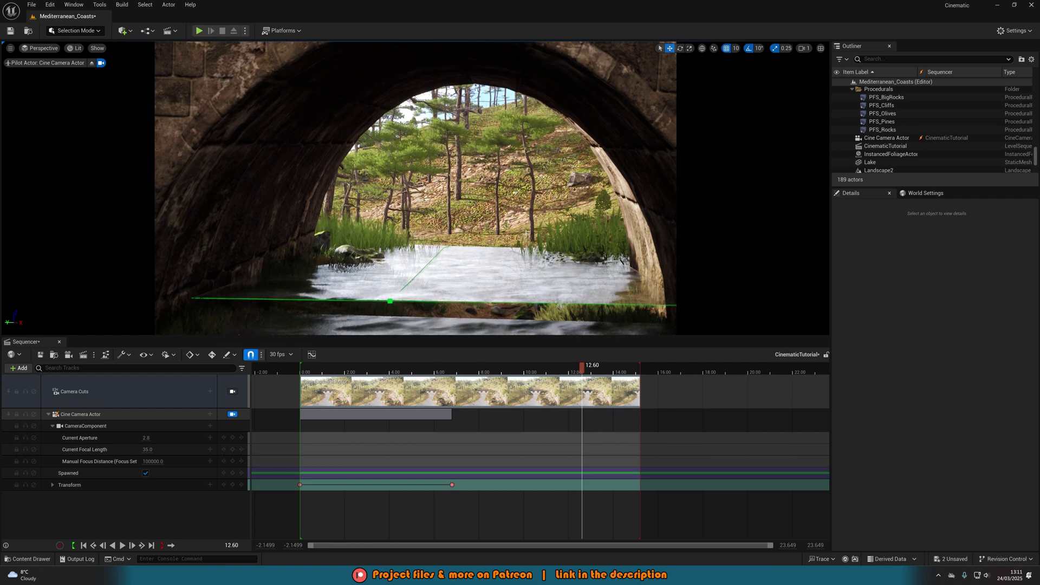
left_click(232, 485)
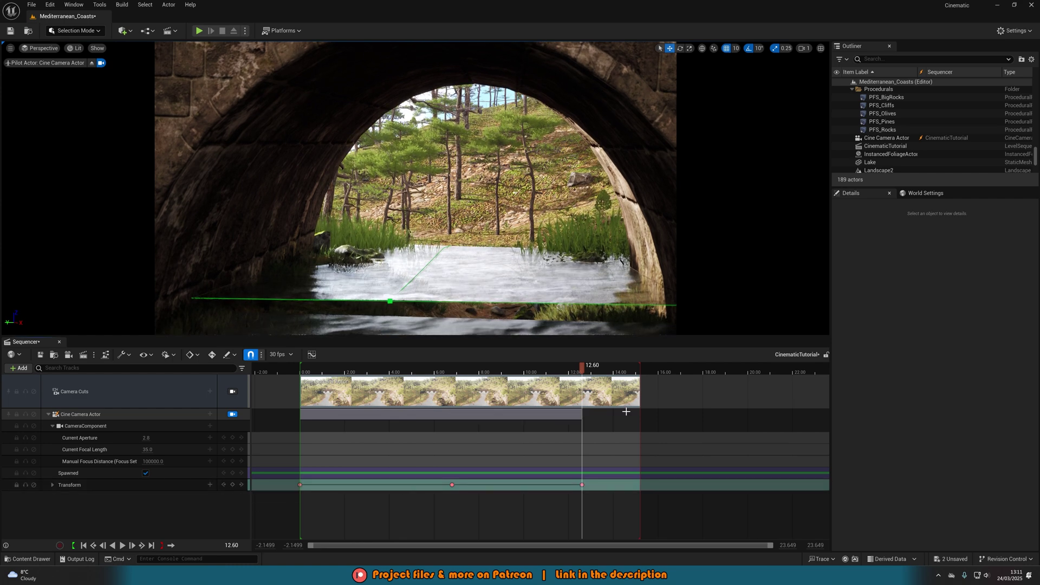
Play the sequence from about 5 seconds to review the camera move under the bridge.
left_click_drag(582, 374, 413, 375)
key("space")
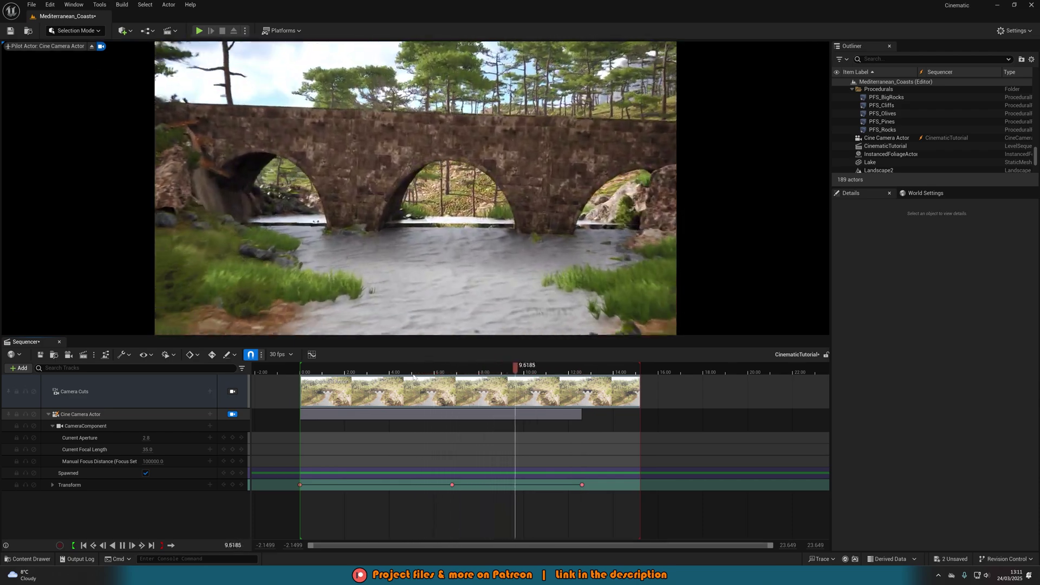
key("space")
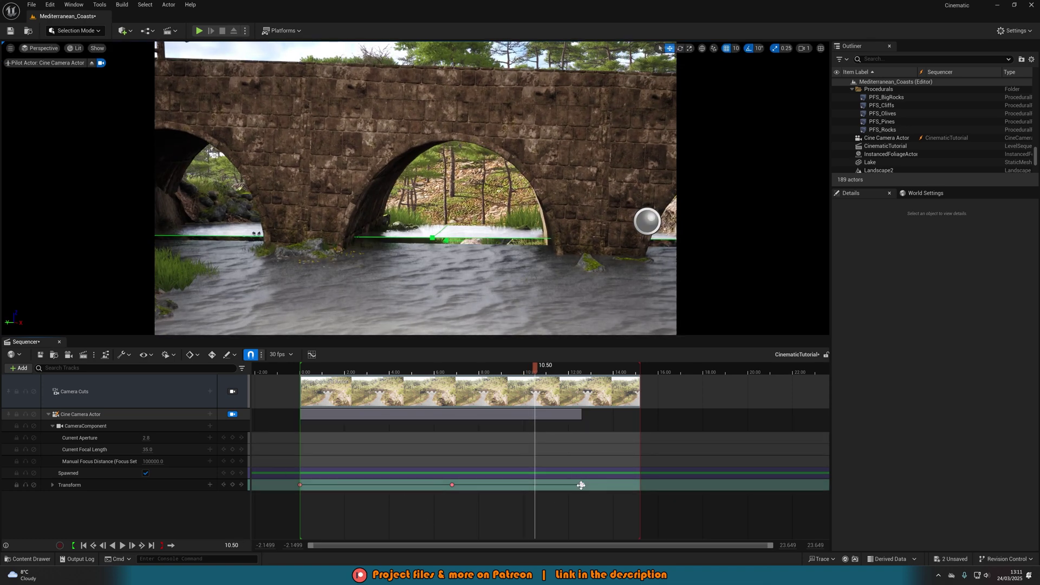
Move the last transform key earlier to about 10.67 seconds and preview the faster camera move.
left_click_drag(575, 484, 532, 484)
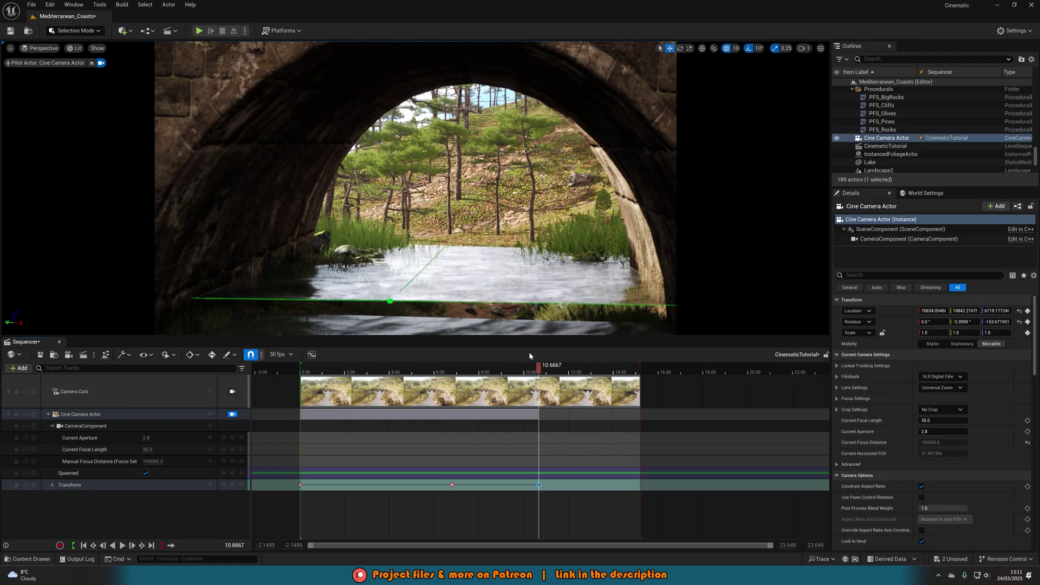
left_click(469, 378)
key("space")
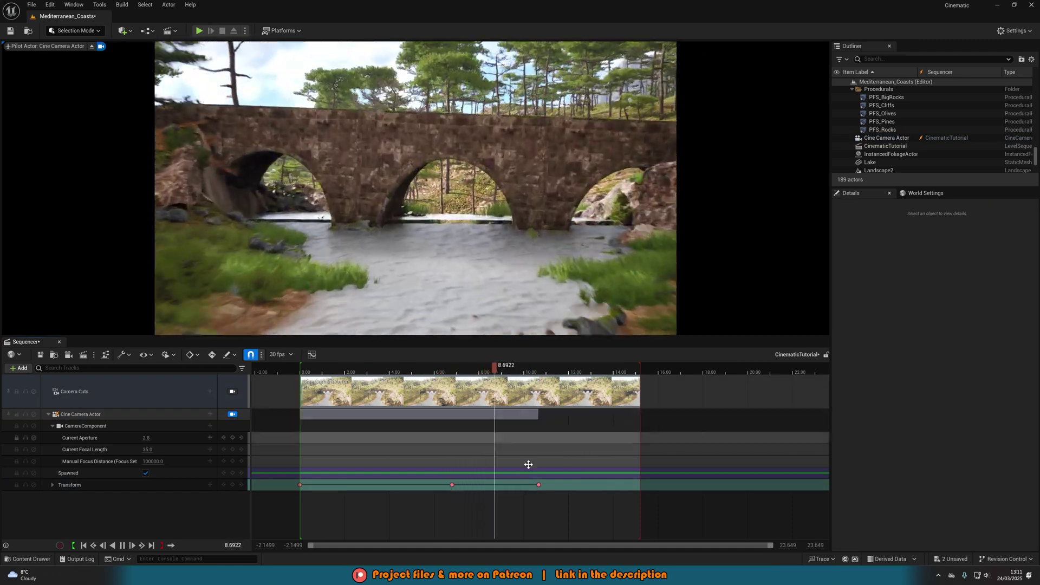
key("space")
Try the last transform key at about 14.63 seconds and preview the slower camera move.
left_click_drag(538, 485, 627, 485)
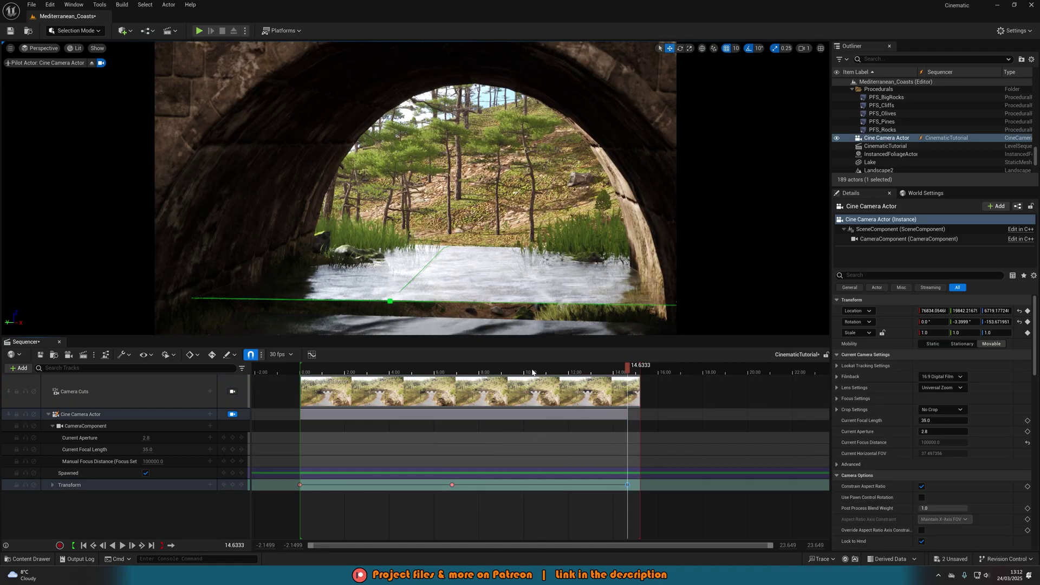
left_click(467, 373)
key("space")
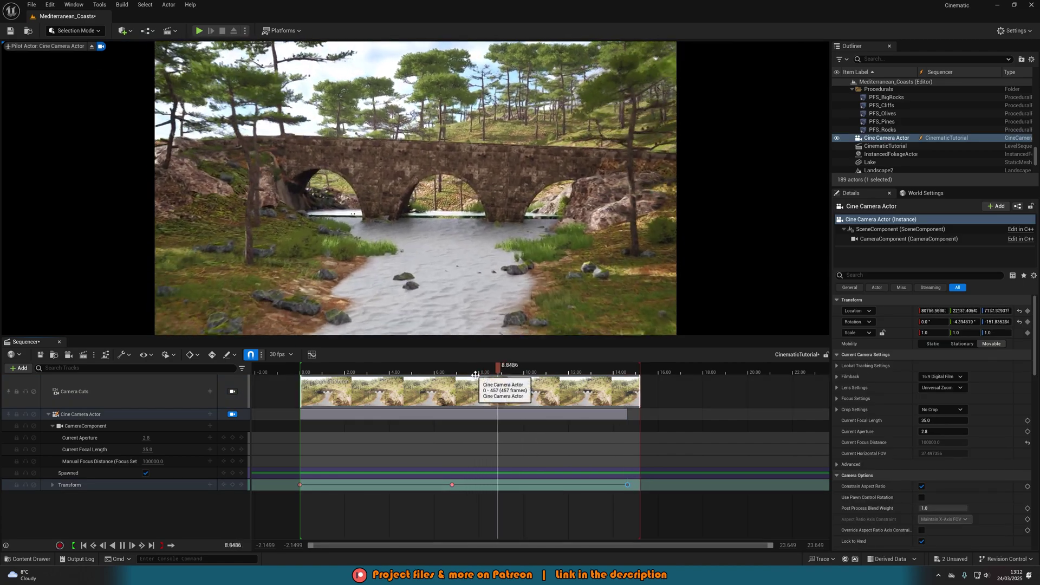
key("space")
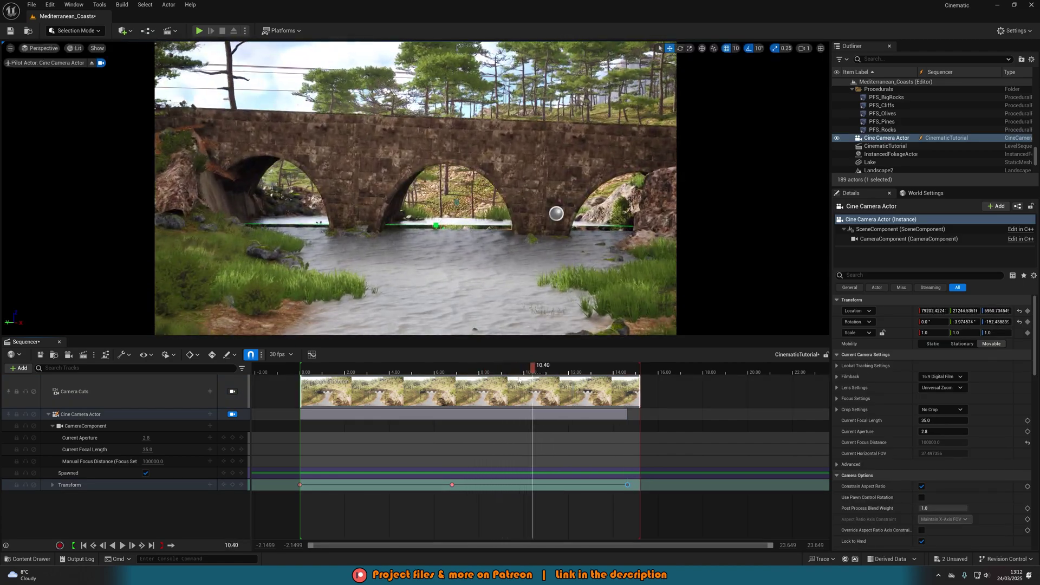
Undo moving the last transform key to about 14.63 seconds.
key("ctrl+z")
key("ctrl+z")
key("ctrl+z")
key("ctrl+z")
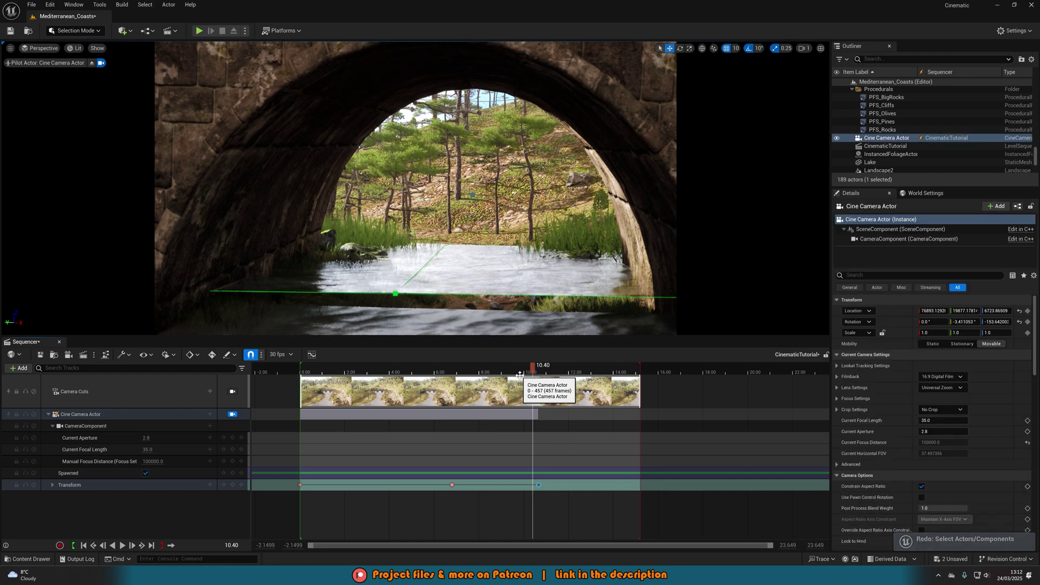
Move the last transform key to about 11.87 seconds and preview the camera's approach under the bridge.
left_click_drag(531, 369, 480, 369)
key("space")
key("space")
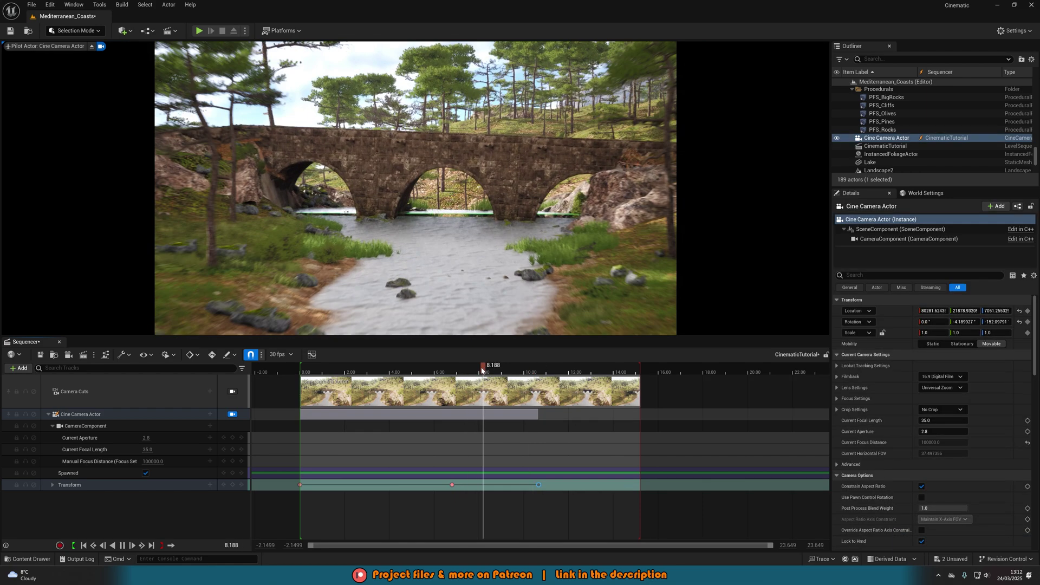
left_click_drag(540, 483, 567, 484)
left_click_drag(569, 371, 405, 371)
key("space")
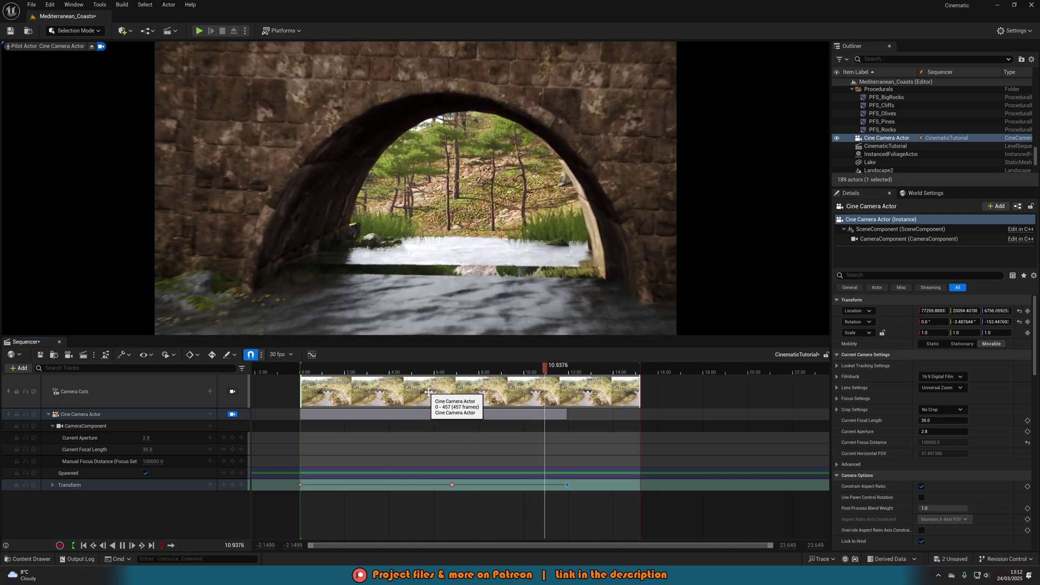
key("space")
Extend the sequence's end to about 36 seconds and stretch the camera cut to the new end.
scroll(592, 442, "down", 3, "ctrl")
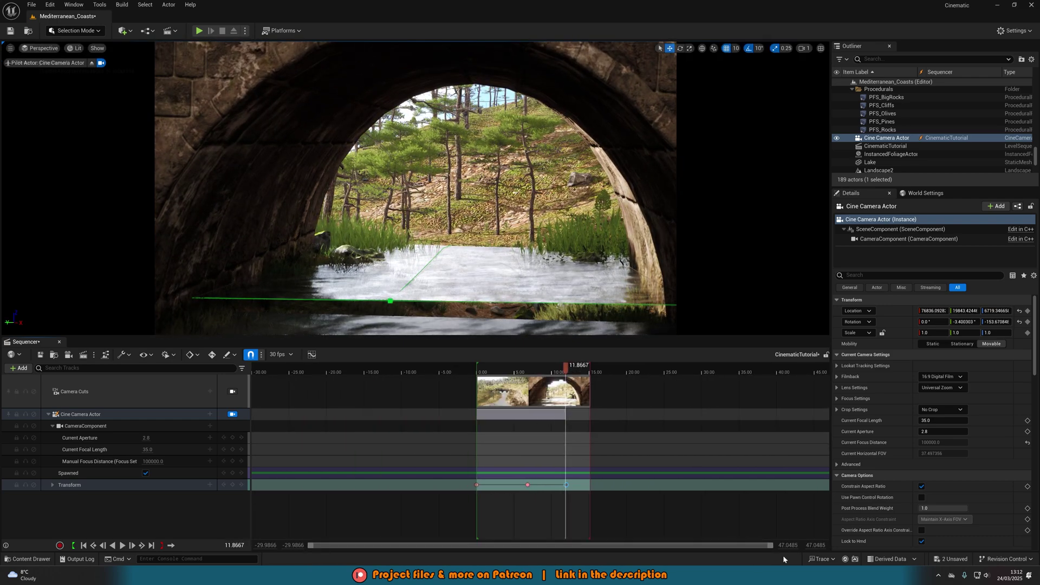
mouse_move(787, 545)
left_mouse_down()
mouse_move(796, 545)
mouse_move(785, 546)
left_mouse_up()
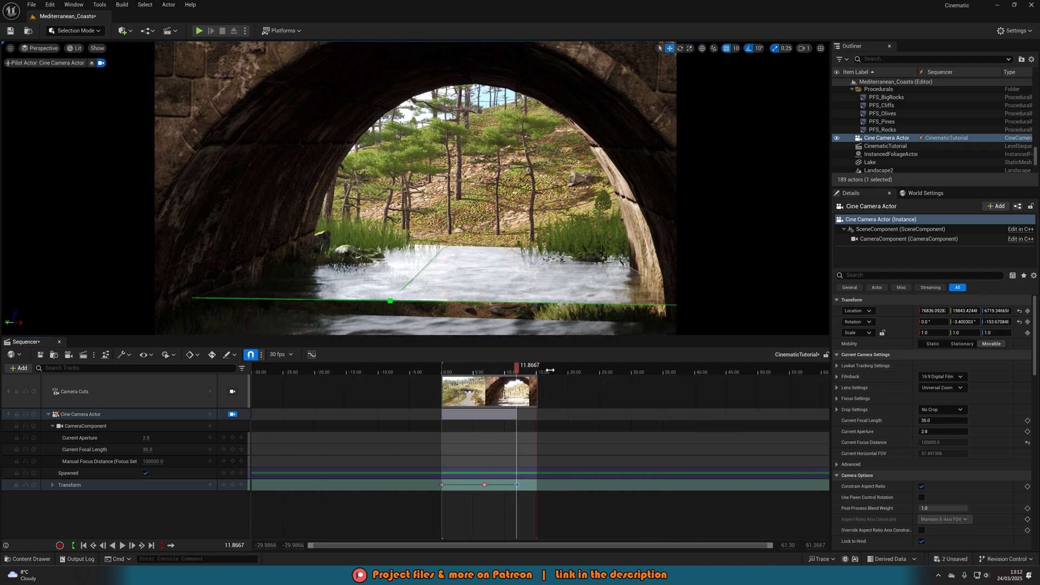
left_click_drag(550, 370, 653, 370)
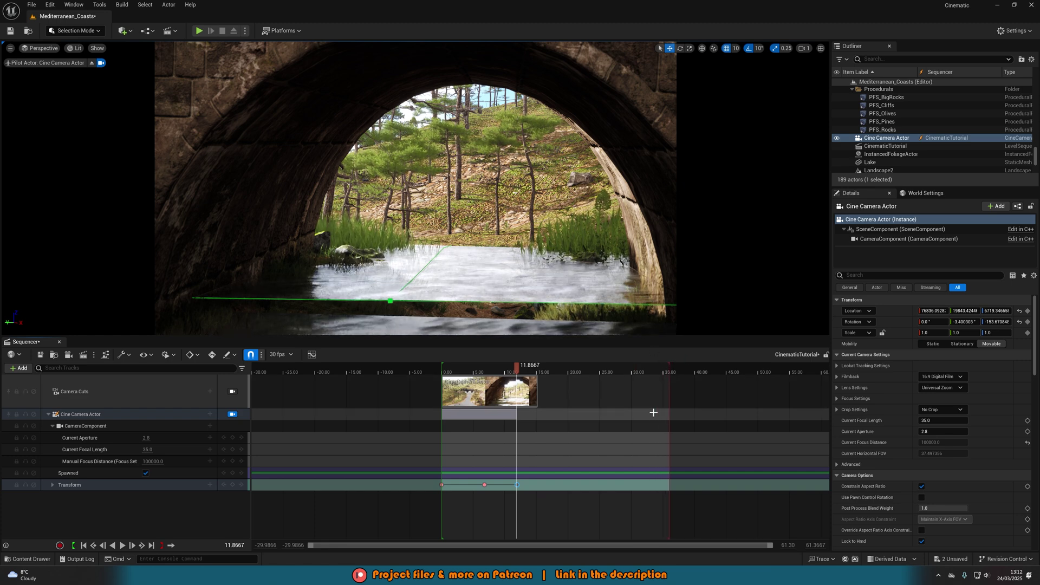
scroll(579, 384, "up", 3, "ctrl")
left_click_drag(571, 387, 808, 399)
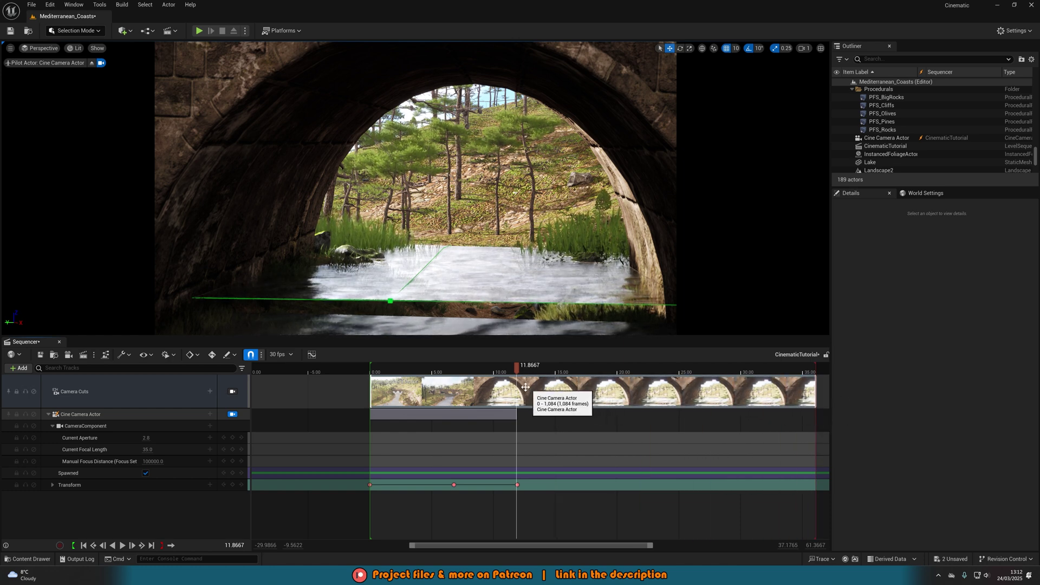
At about 18.03 seconds, fly the camera beyond the bridge facing along the grassy river and add a transform key.
left_click(592, 371)
key("w")
right_click_drag(415, 188, 410, 230)
key("w")
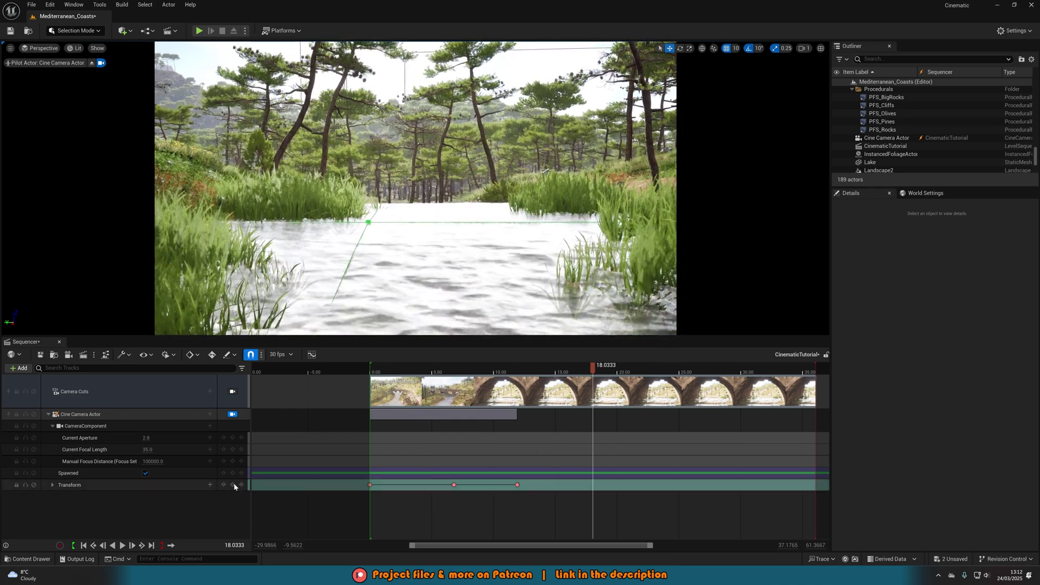
left_click(233, 484)
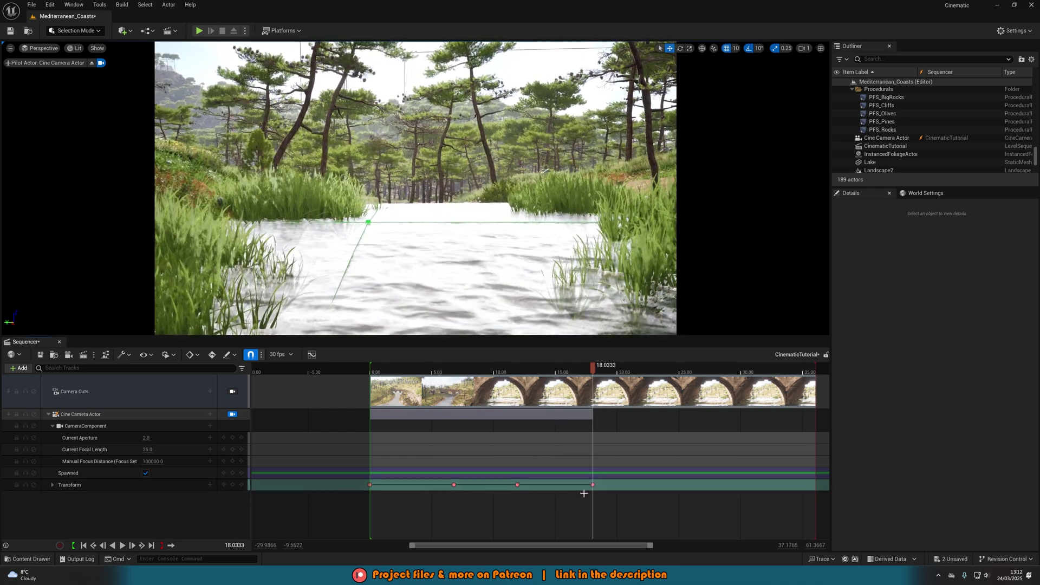
Move the newest transform key to about 19.37 seconds and preview the move from about 10.93 seconds.
left_click(593, 484)
left_click_drag(592, 484, 609, 485)
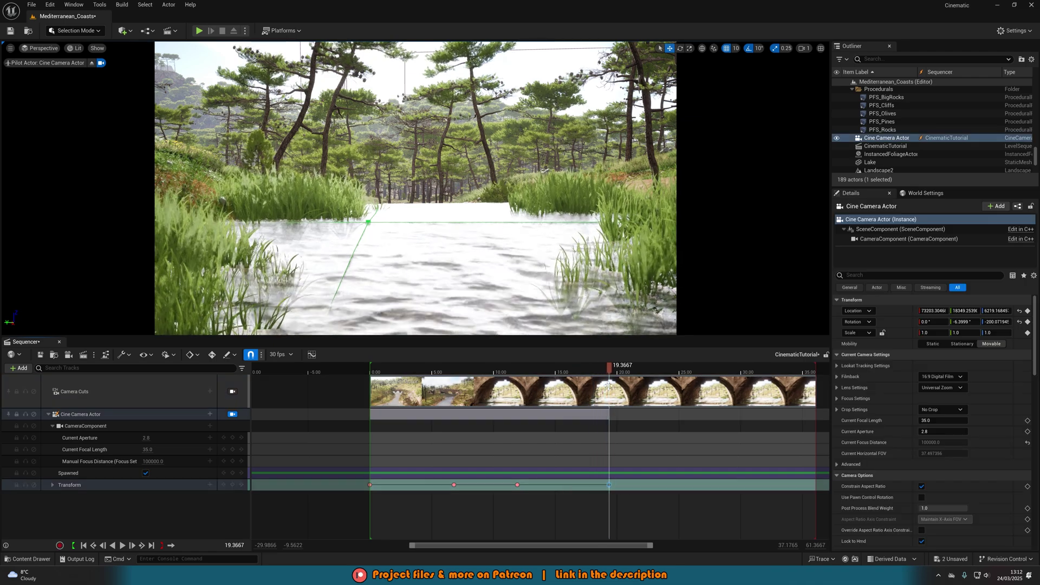
left_click_drag(608, 370, 505, 376)
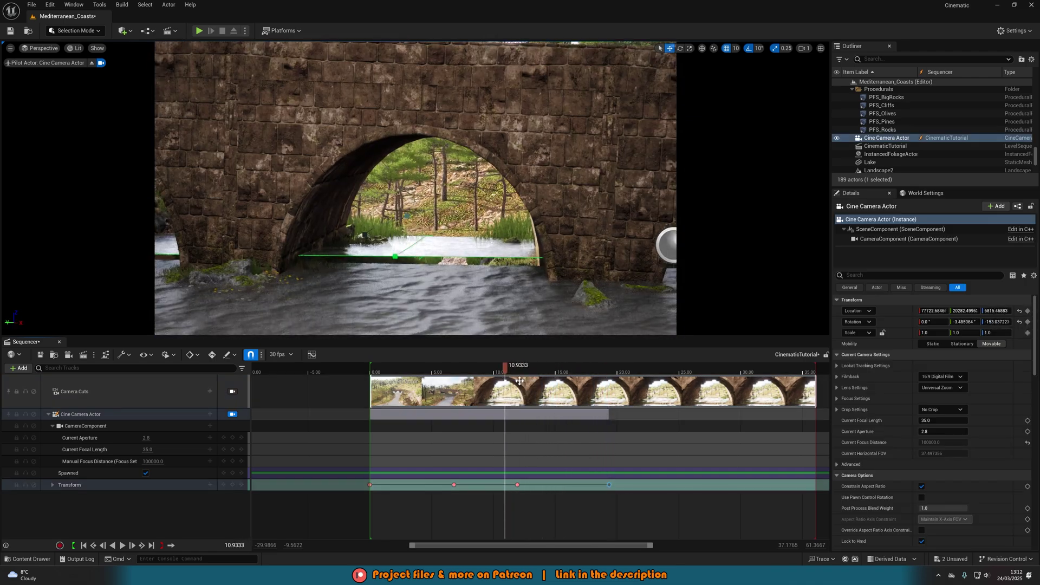
key("space")
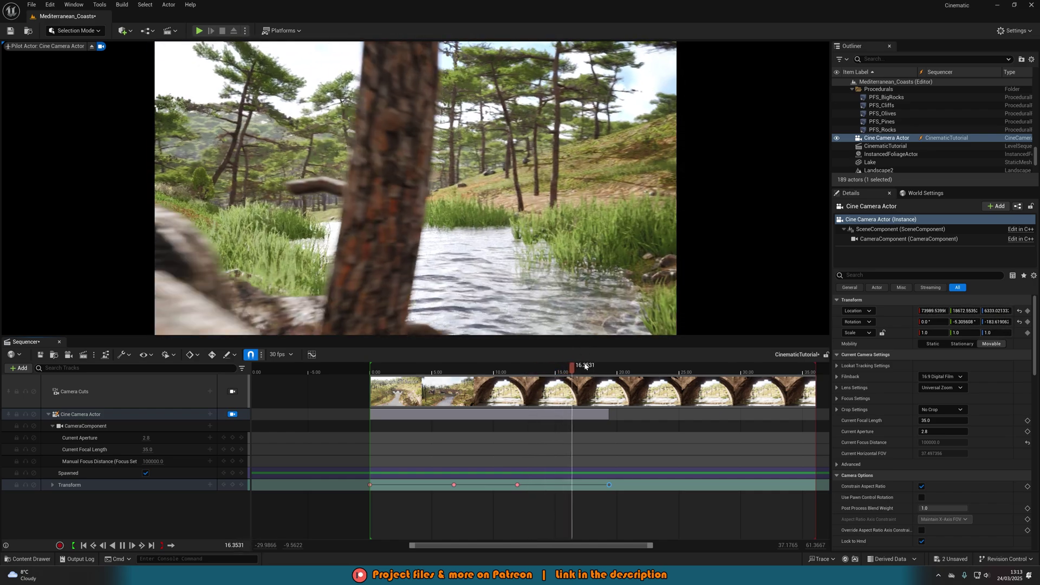
key("space")
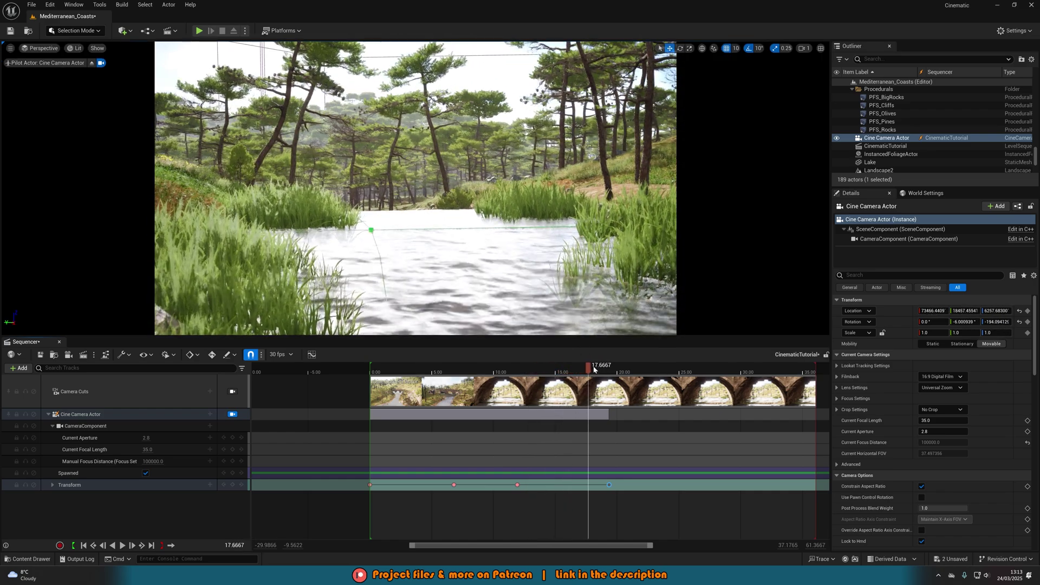
Steer the camera clear of the rocks and tree, adding transform keys at about 13.57 and 15.33 seconds.
left_click_drag(594, 370, 538, 376)
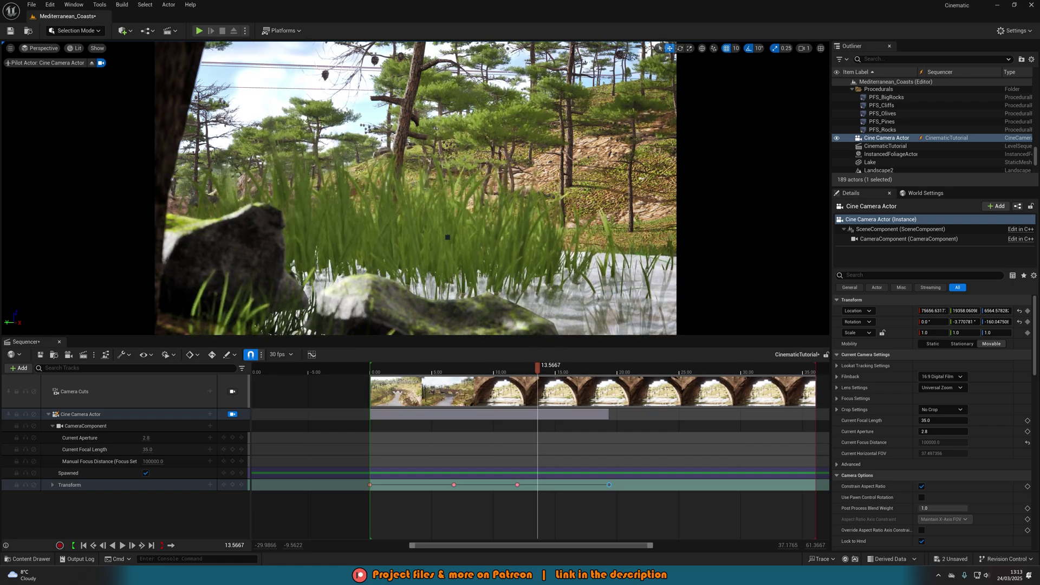
key("d")
right_click_drag(447, 237, 472, 258)
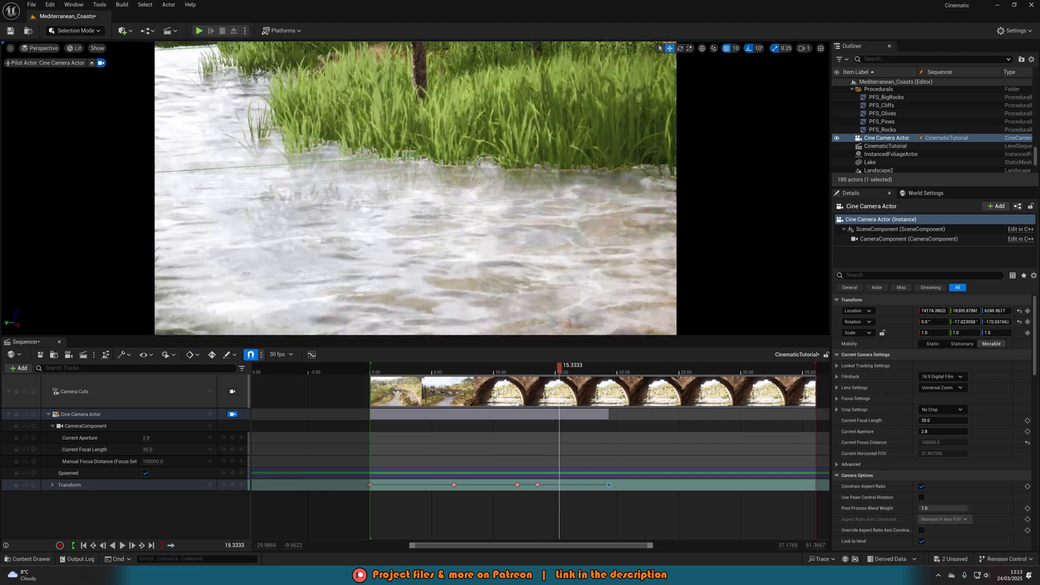
left_click(233, 484)
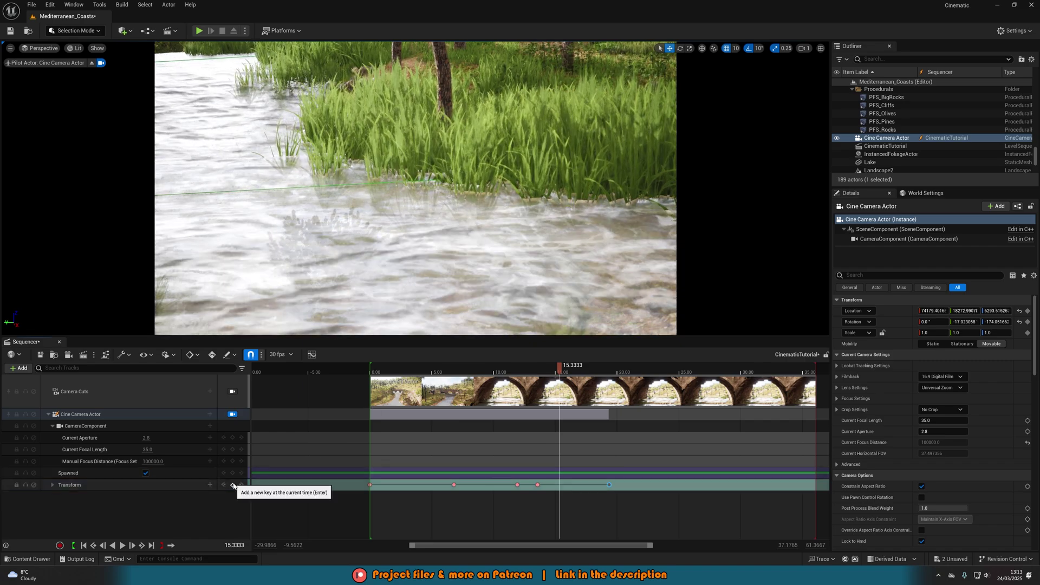
Play the sequence from about 10.83 seconds to review the camera path beyond the bridge.
left_click_drag(557, 368, 512, 372)
left_click(504, 370)
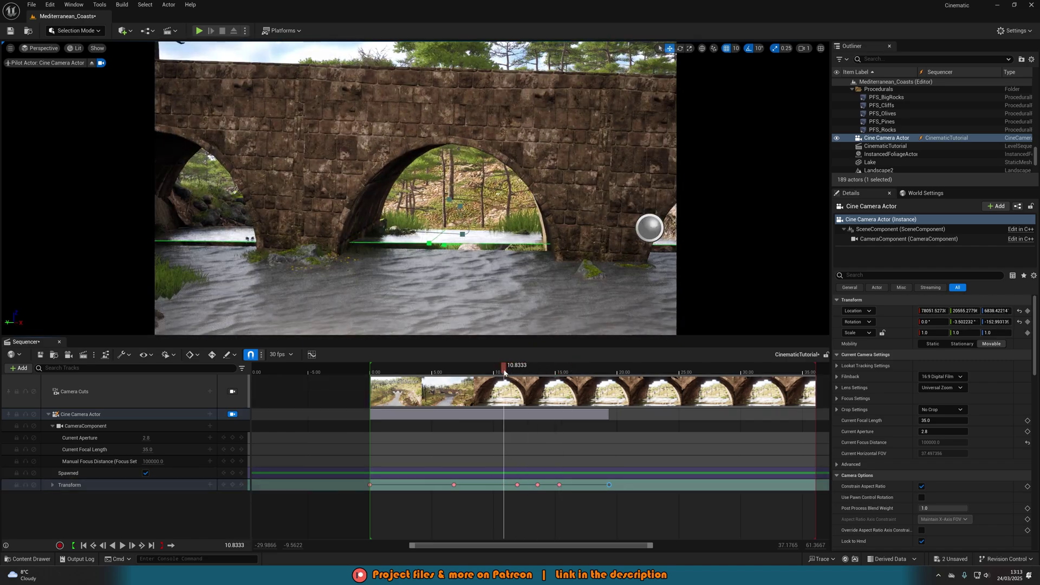
key("space")
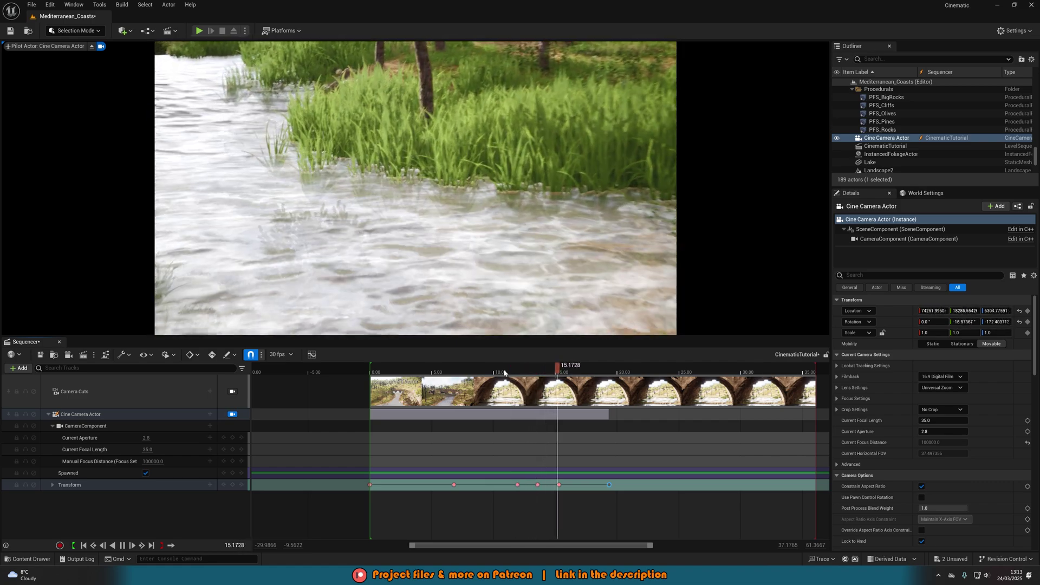
key("space")
Aim the camera along the river at about 16.13 seconds, add a transform key and preview the turn.
right_click_drag(415, 188, 379, 167)
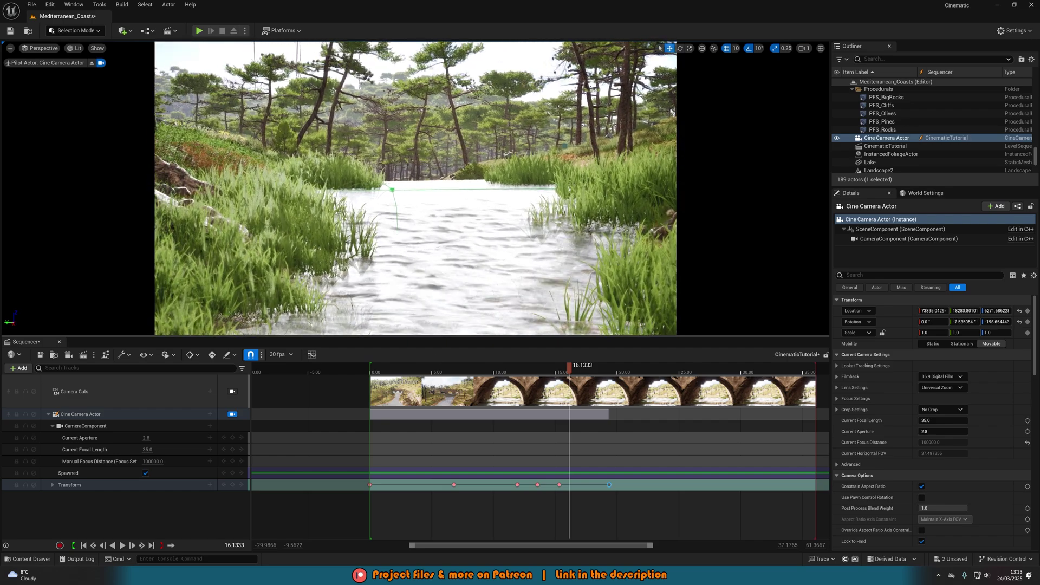
left_click(232, 485)
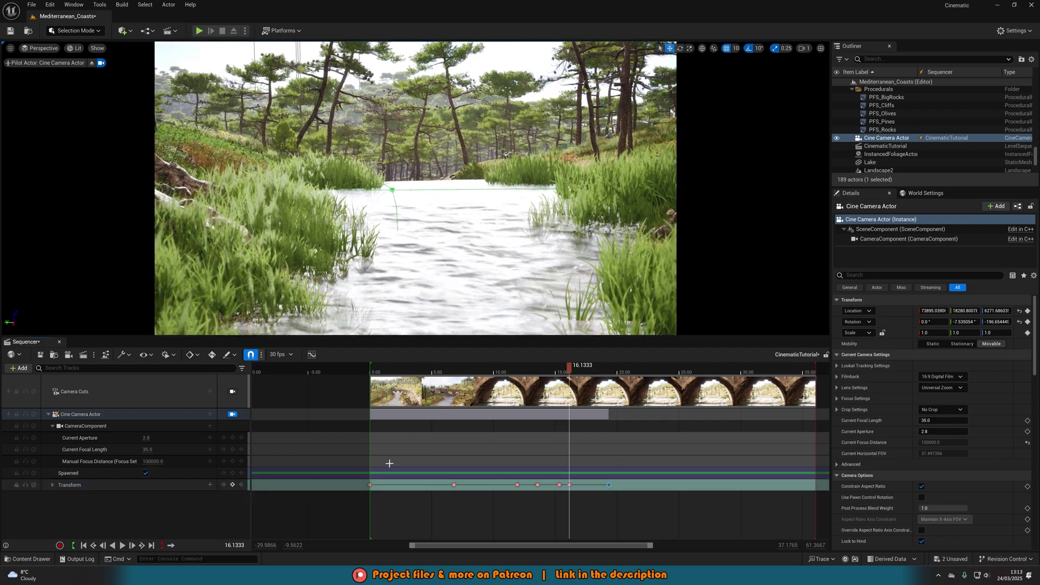
left_click(540, 366)
key("space")
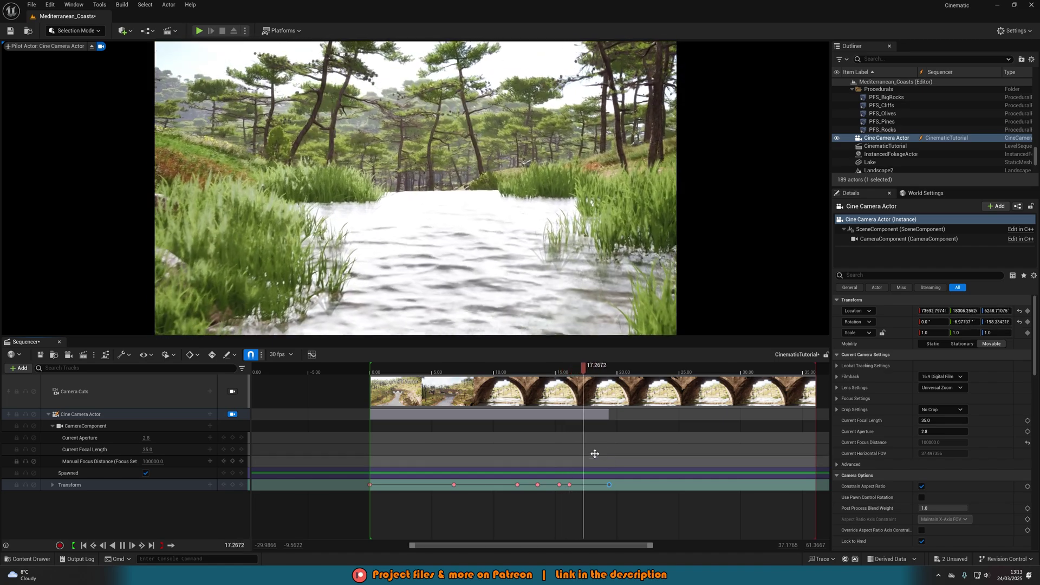
key("space")
Move the last transform key earlier to about 17.1 seconds and preview the camera move.
left_click_drag(608, 484, 575, 484)
left_click(541, 367)
key("space")
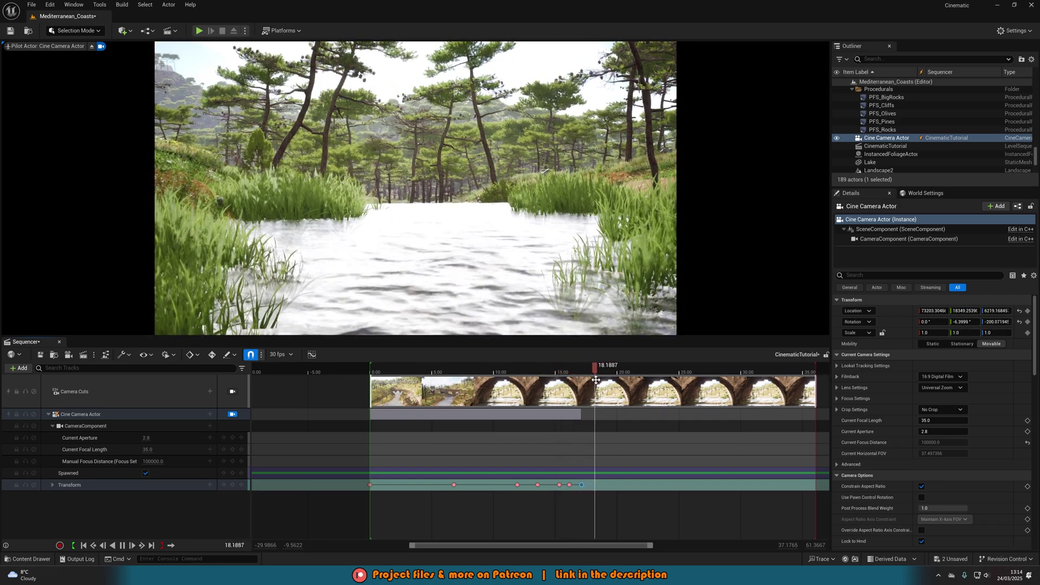
At 19.80 seconds, fly the camera forward along the river into the pine forest and add a transform key.
left_click(614, 372)
left_click_drag(614, 372, 615, 372)
mouse_move(536, 282)
right_mouse_down()
mouse_move(528, 279)
mouse_move(532, 300)
right_mouse_up()
key("w")
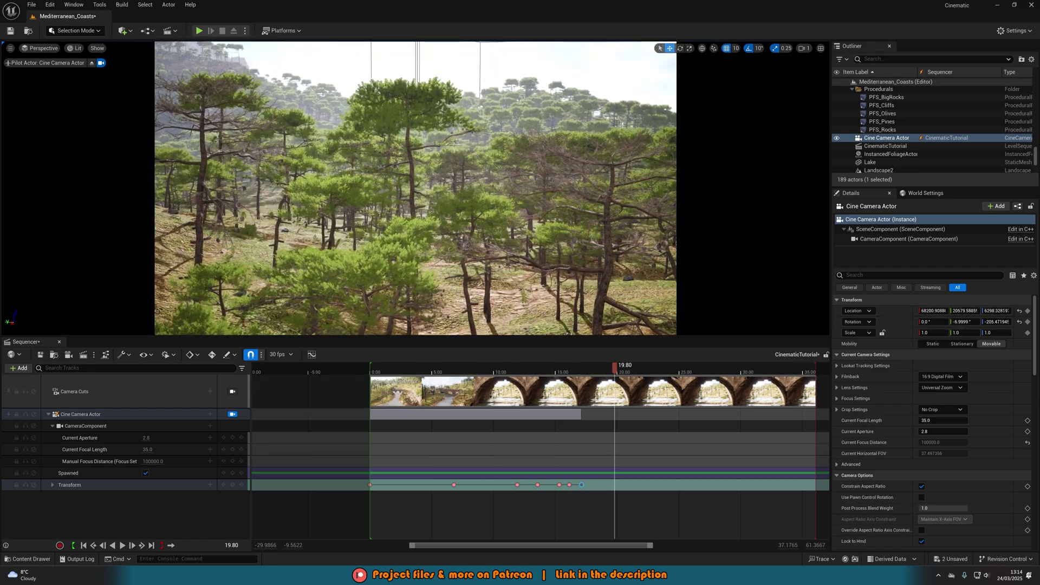
left_click(232, 484)
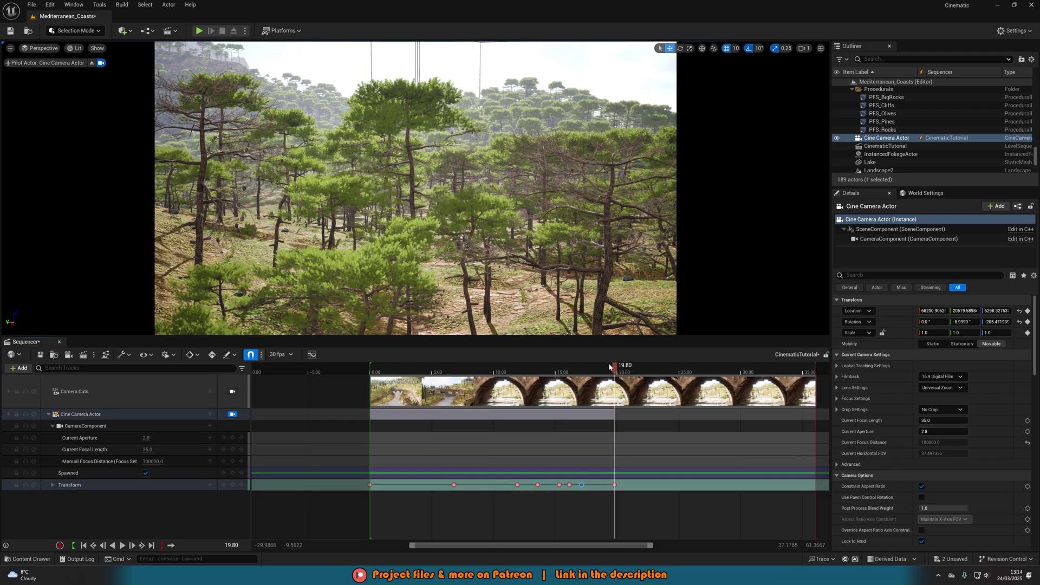
Preview the flight into the pines, move its last transform key to 21.70 seconds and preview the slower move.
left_click_drag(610, 368, 558, 368)
key("space")
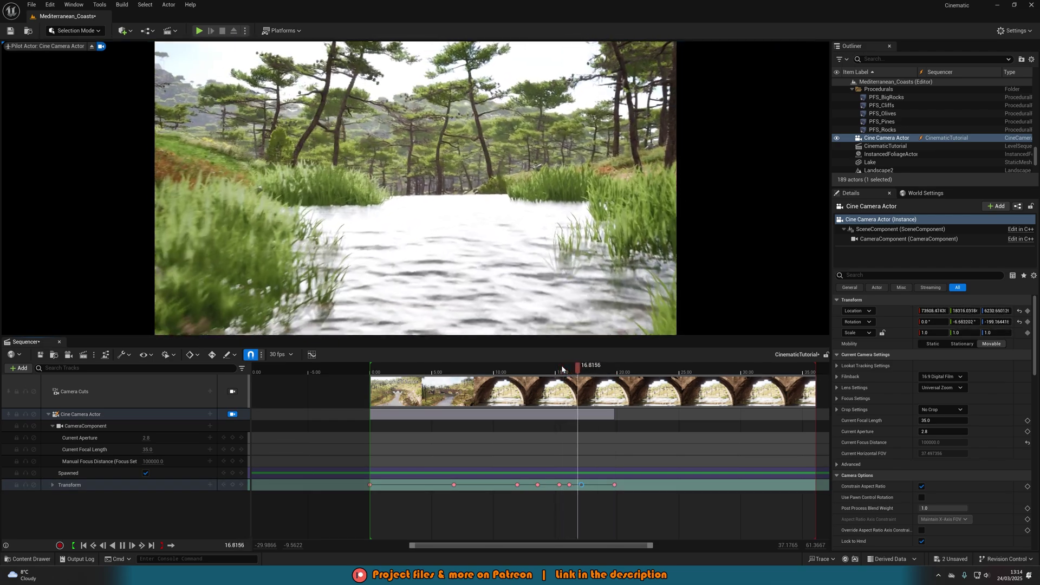
key("space")
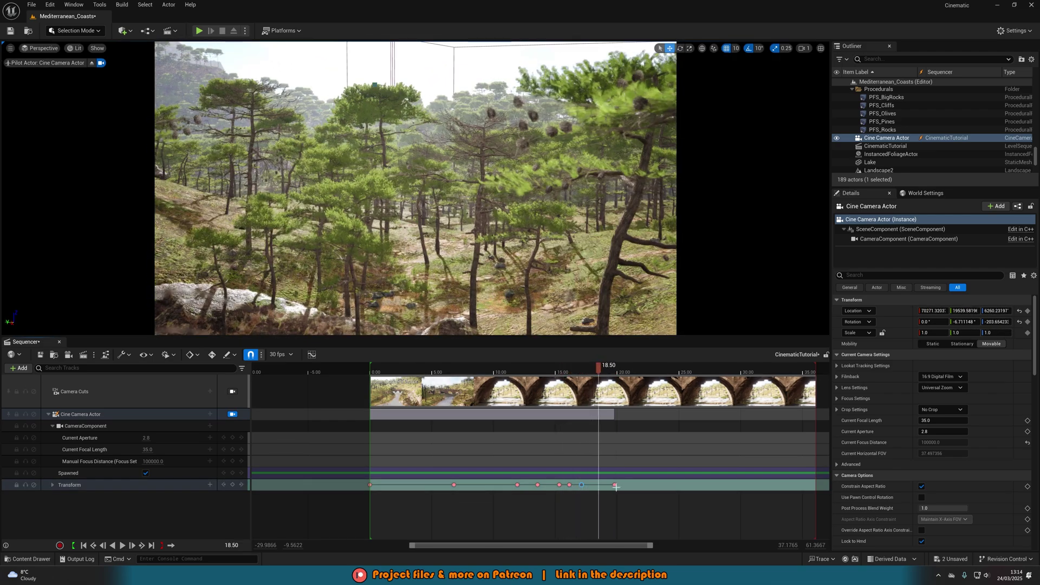
left_click_drag(616, 484, 635, 485)
left_click_drag(634, 364, 562, 372)
key("space")
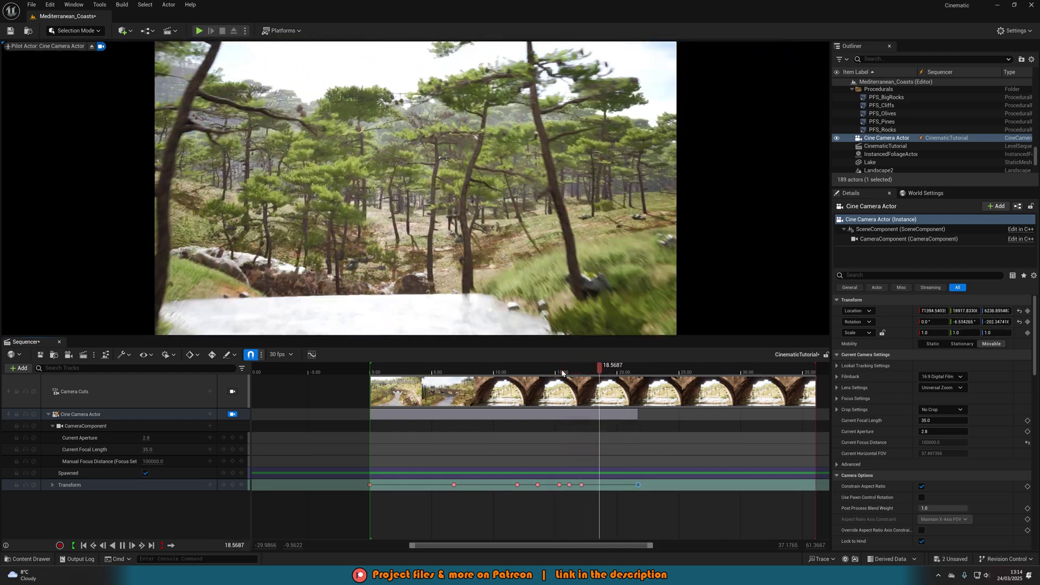
key("space")
Tilt the camera down towards the pond at about 20.03 seconds, add a transform key and preview the flight.
right_click_drag(415, 187, 398, 237)
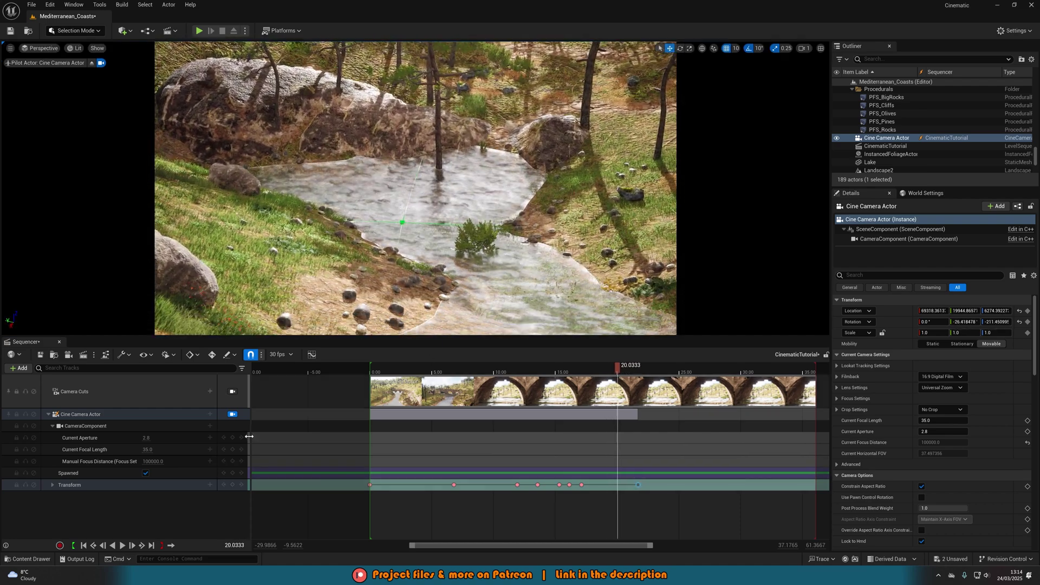
left_click(230, 486)
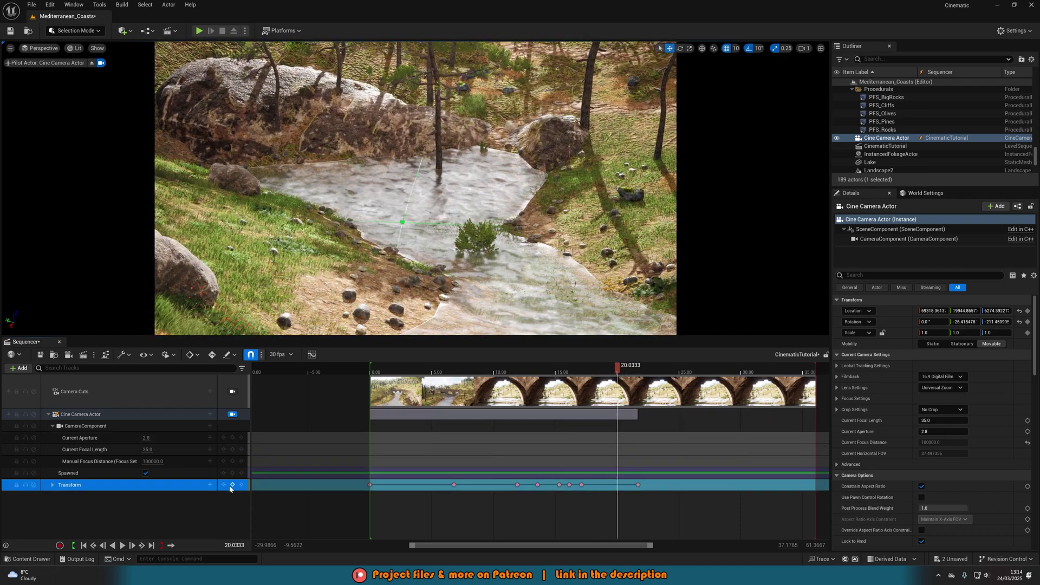
left_click(232, 485)
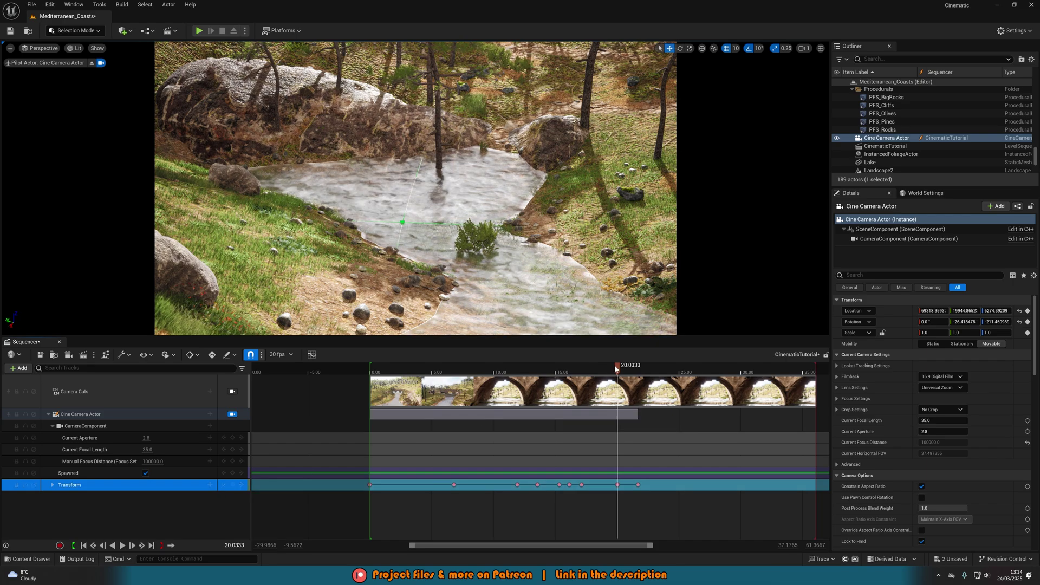
left_click_drag(618, 365, 574, 374)
key("space")
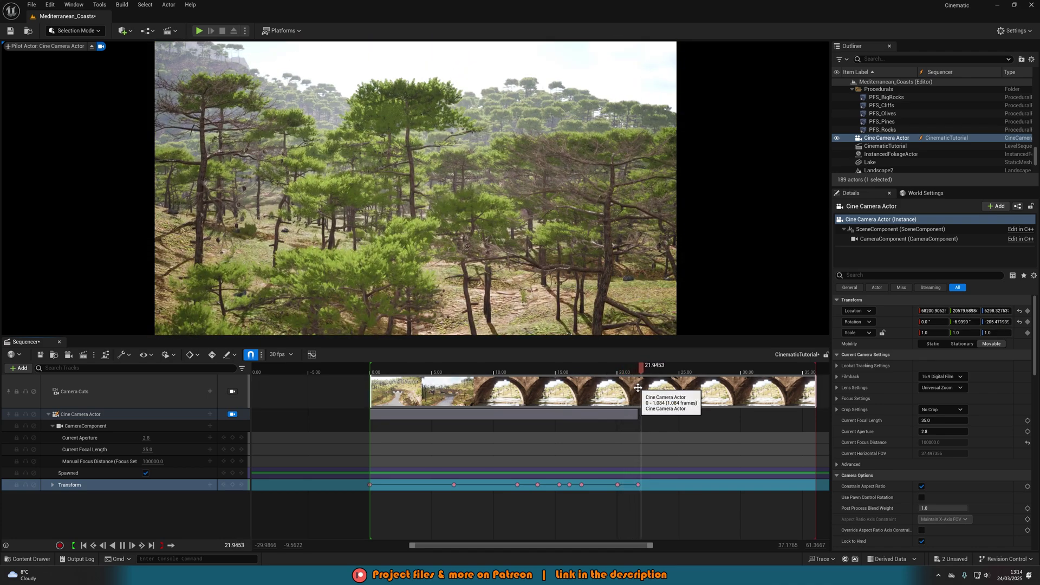
key("space")
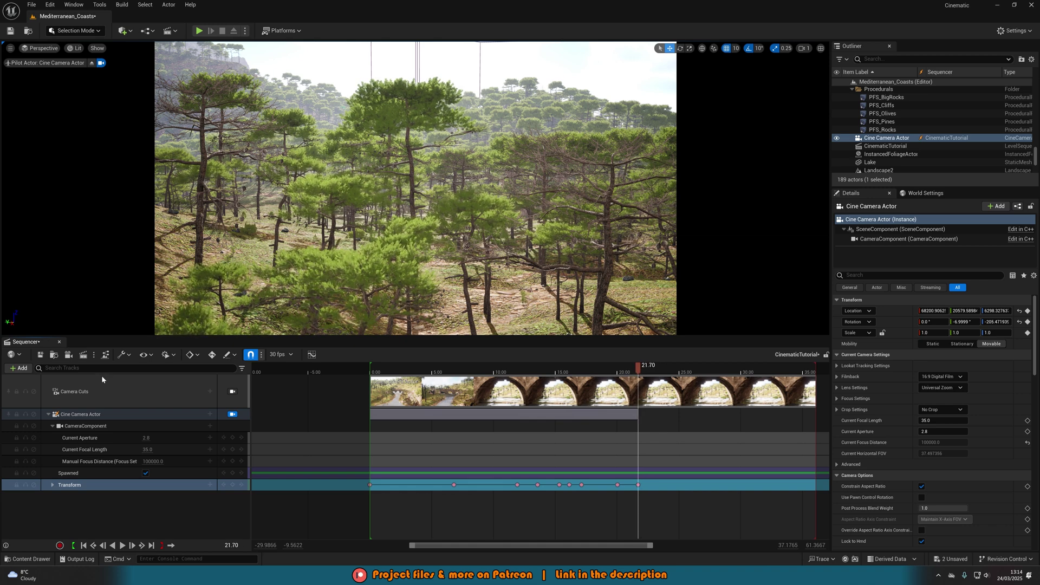
Create a second cine camera at 21.70 seconds, place it near the grassy forest floor and add a transform key.
left_click(69, 355)
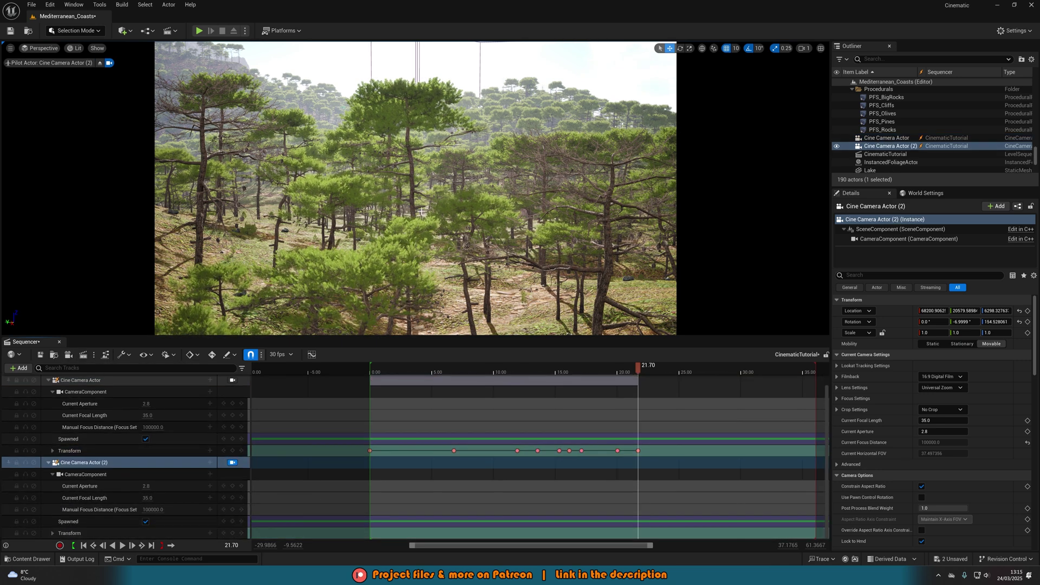
key("w")
right_click_drag(535, 219, 597, 207)
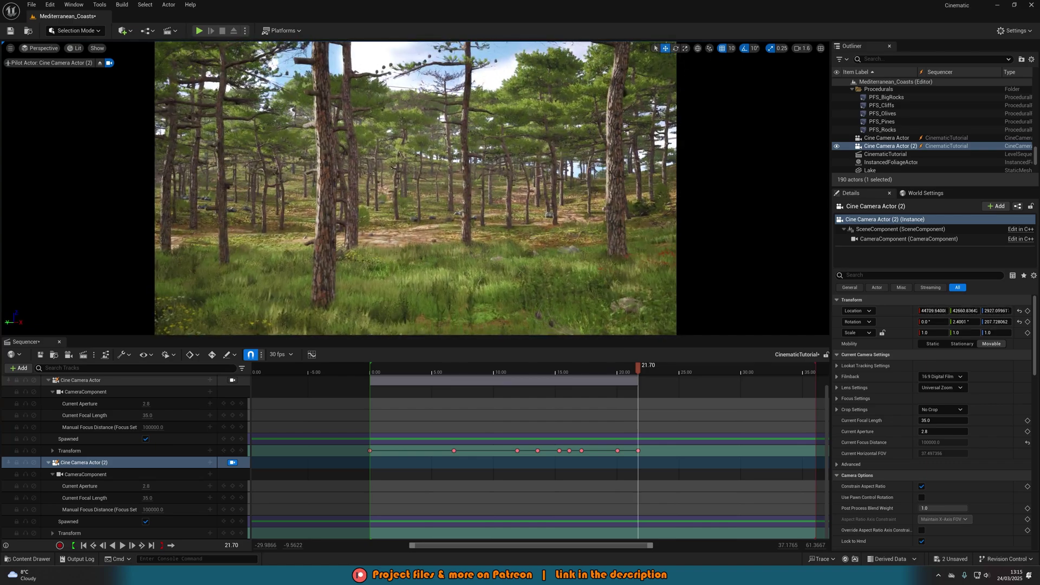
left_click(233, 533)
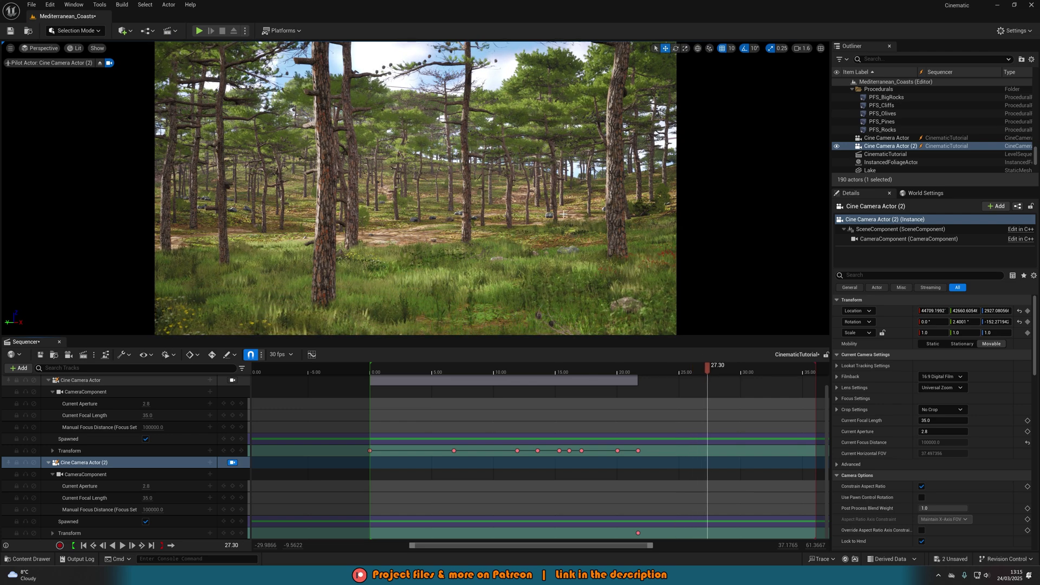
At 27.30 seconds, raise the second camera above the pines facing the coast, add a transform key and preview the shot.
key("w")
mouse_move(564, 215)
right_mouse_down()
mouse_move(563, 162)
mouse_move(567, 312)
mouse_move(563, 215)
right_mouse_up()
key("e")
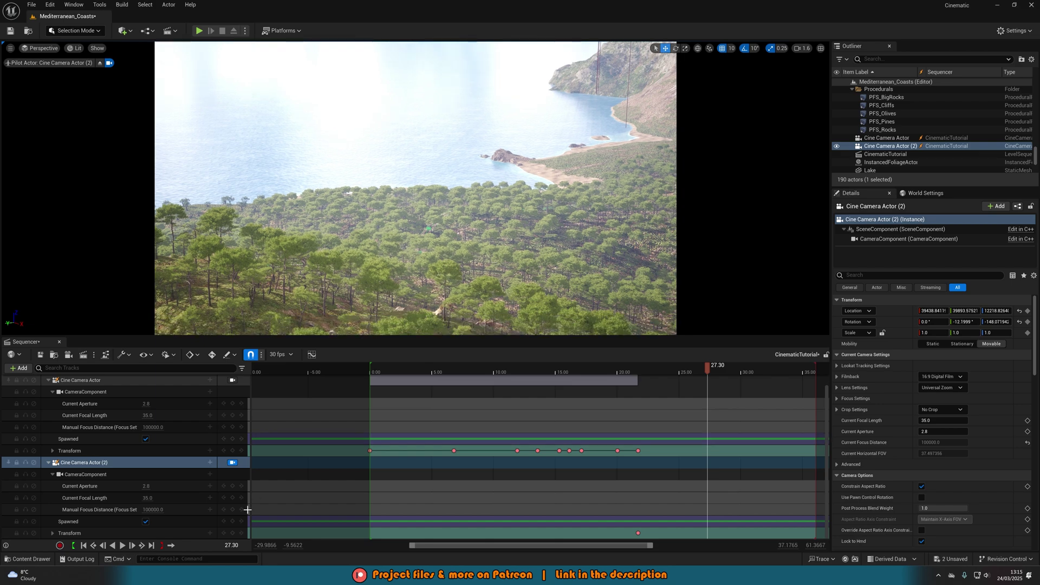
left_click_drag(708, 365, 624, 369)
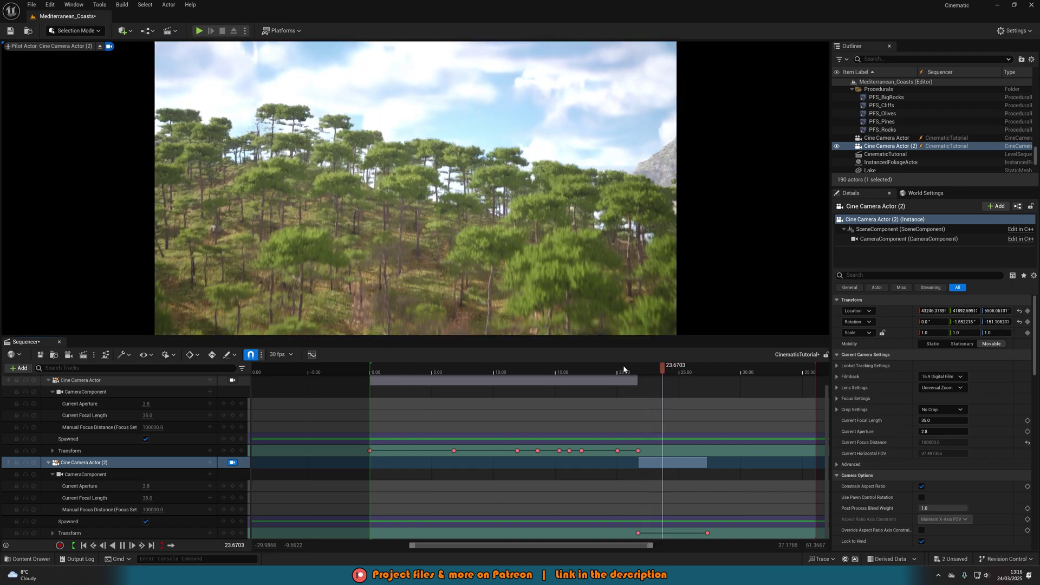
key("space")
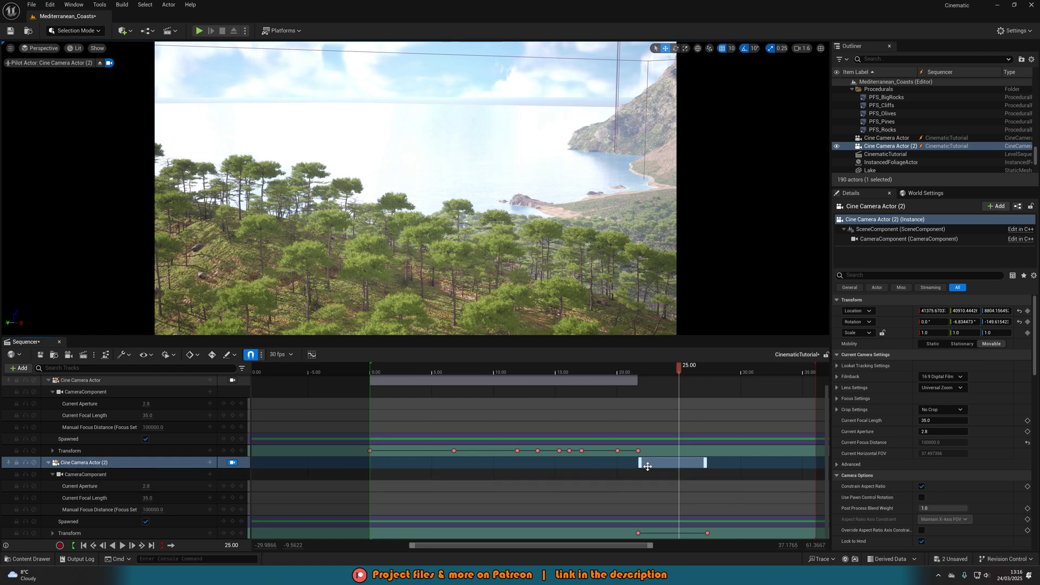
Lock the viewport to the camera cuts and preview the sequence across the change between the two cameras.
scroll(683, 483, "up", 2)
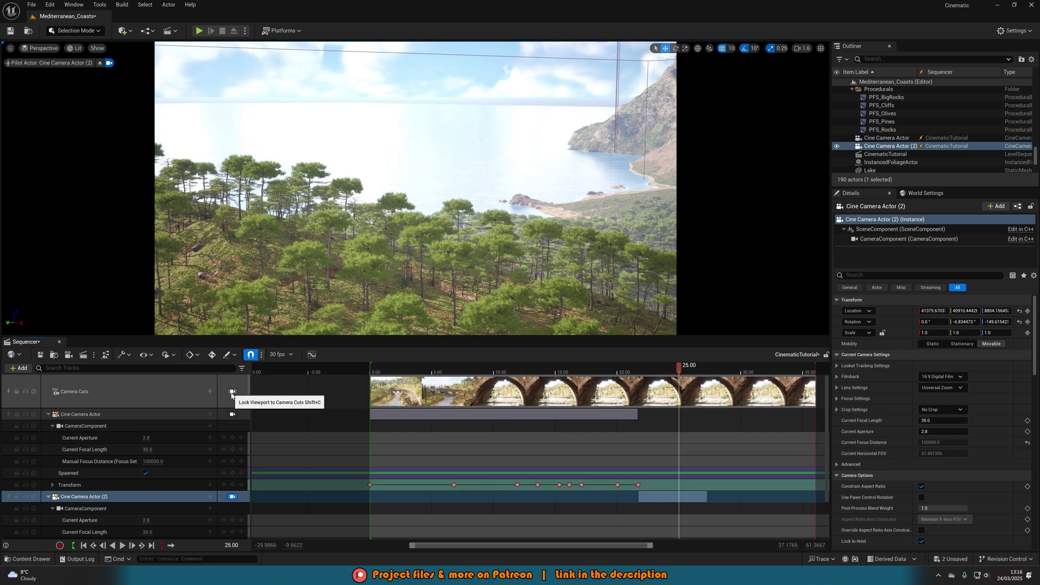
left_click(232, 392)
left_click_drag(679, 367, 586, 370)
key("space")
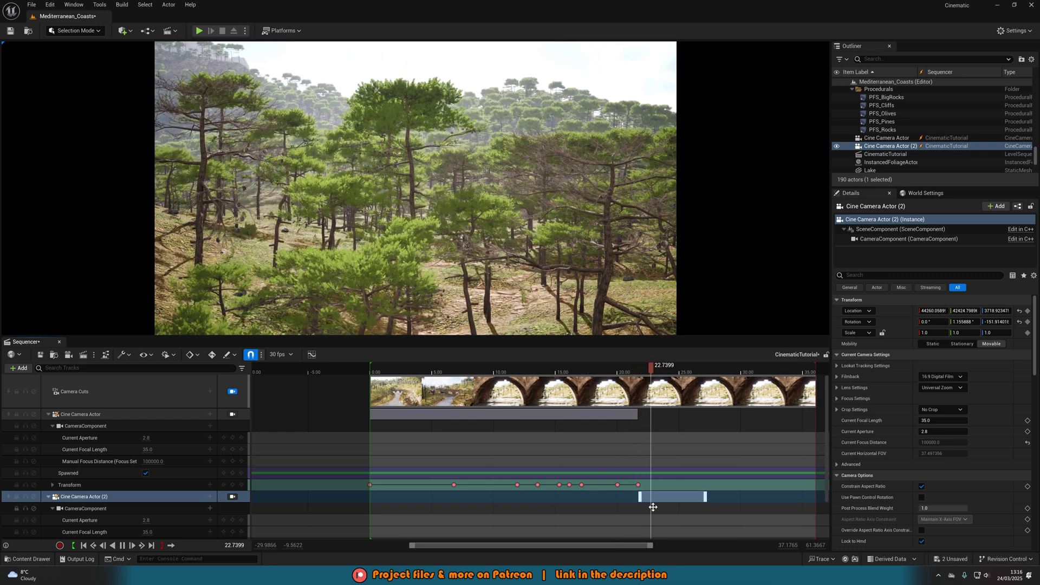
key("space")
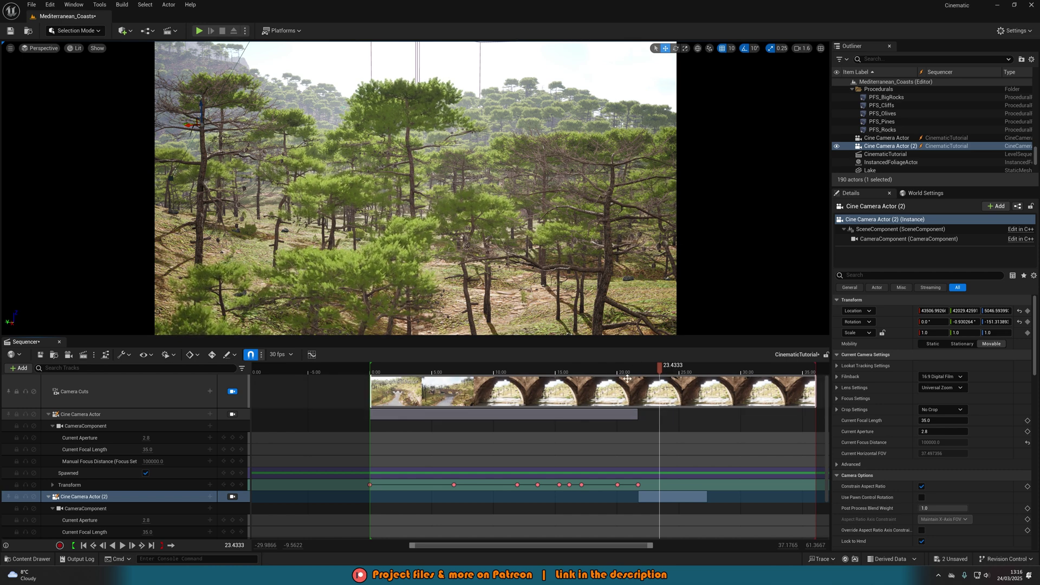
Add a camera cut to Cine Camera Actor (2) at 21.70 seconds and preview the transition from about 18.07 seconds.
right_click_drag(664, 378, 641, 375)
left_click_drag(638, 370, 616, 370)
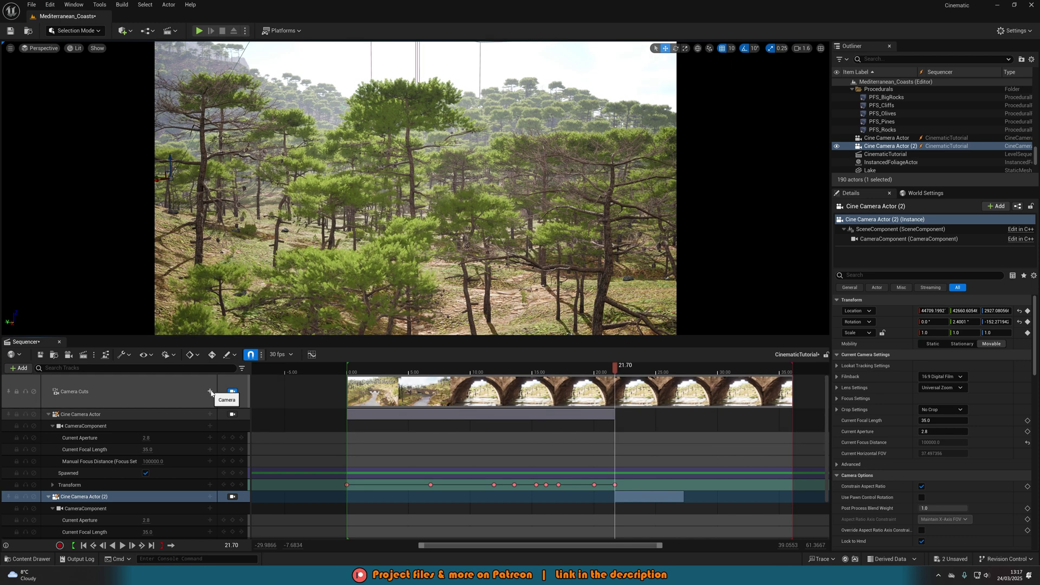
left_click(211, 392)
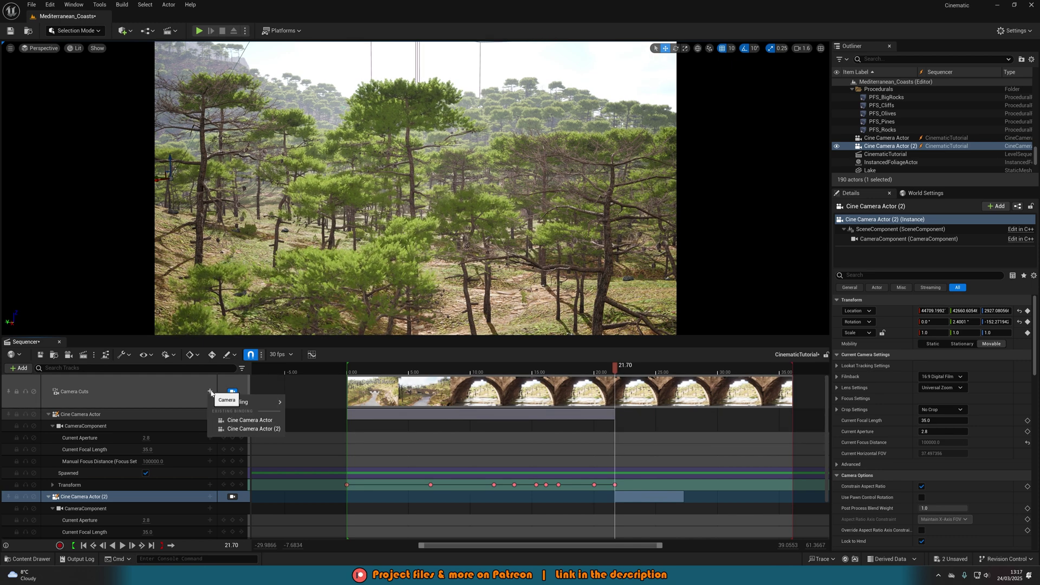
left_click(240, 428)
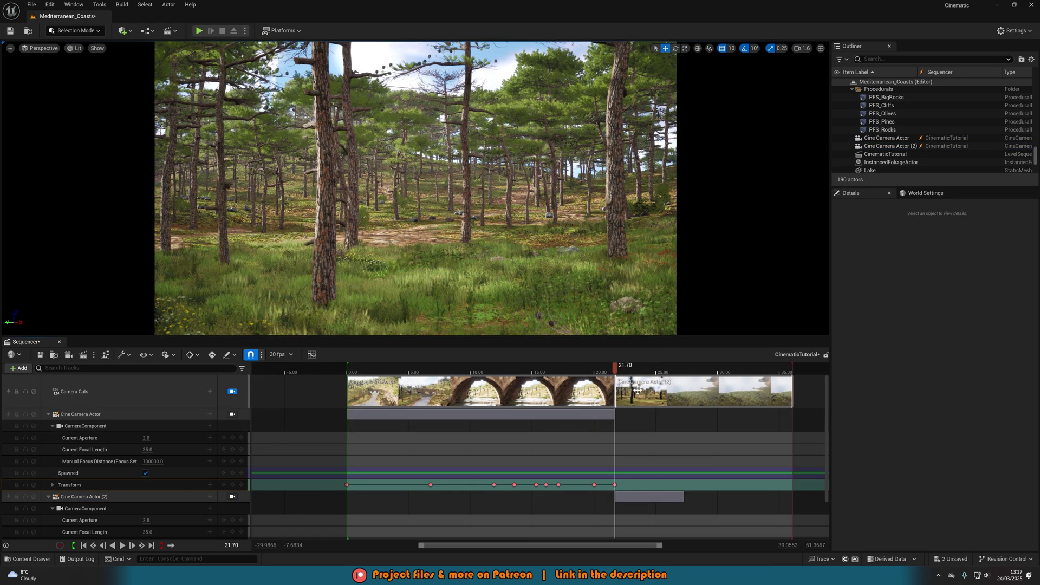
left_click_drag(626, 370, 570, 370)
key("space")
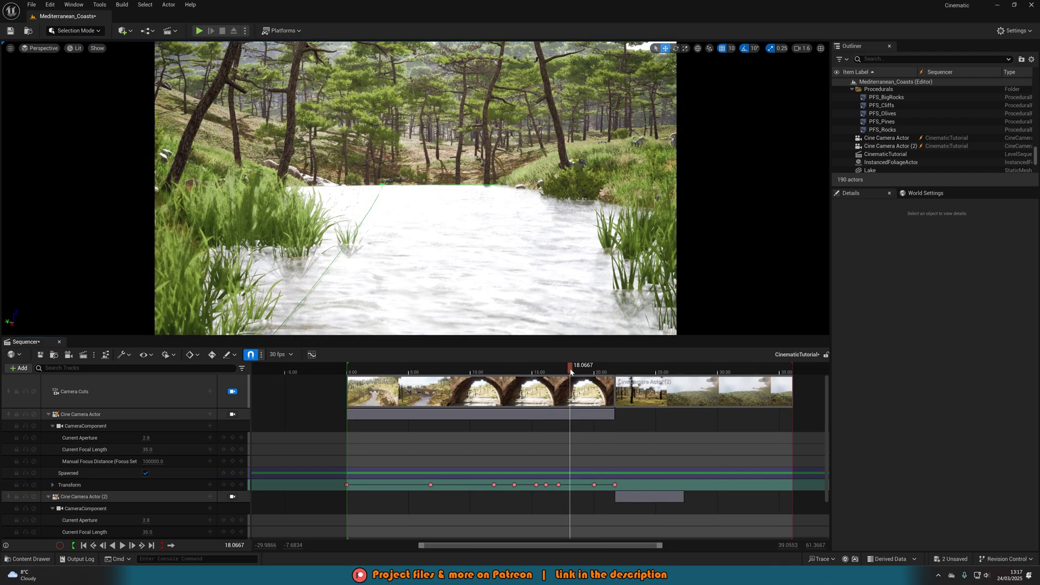
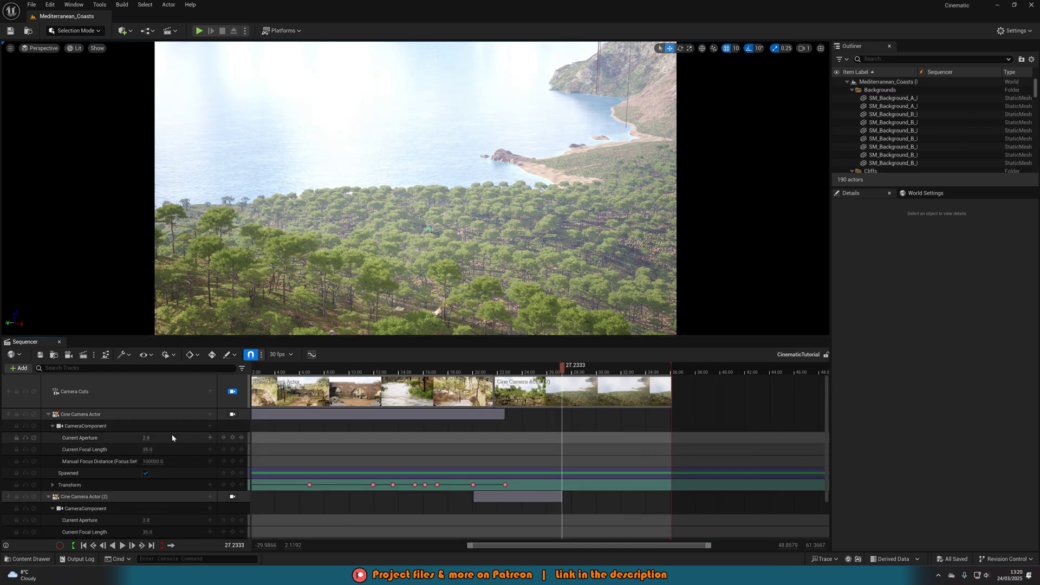
Pilot Cine Camera Actor (2) at 31.20 seconds, turn it from the coast toward the mountains and forest valley, and add a transform key.
scroll(171, 434, "down", 3)
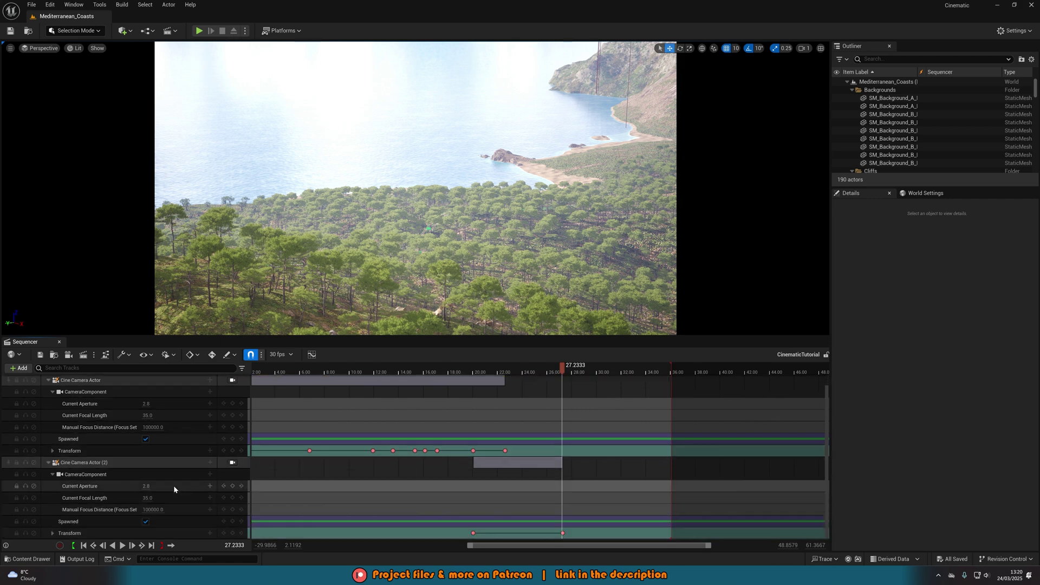
left_click(233, 462)
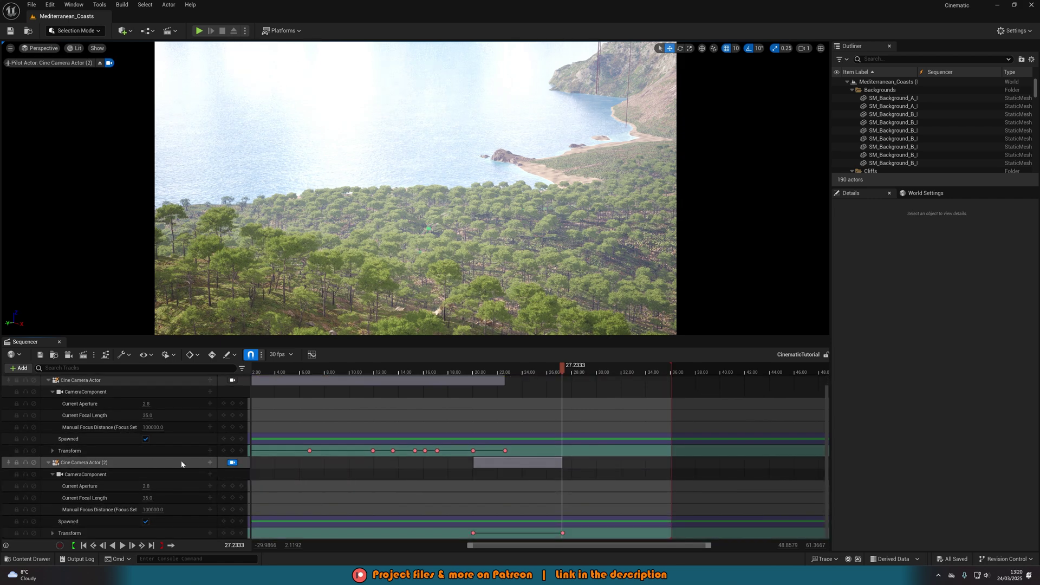
scroll(149, 466, "up", 3)
scroll(149, 466, "down", 3)
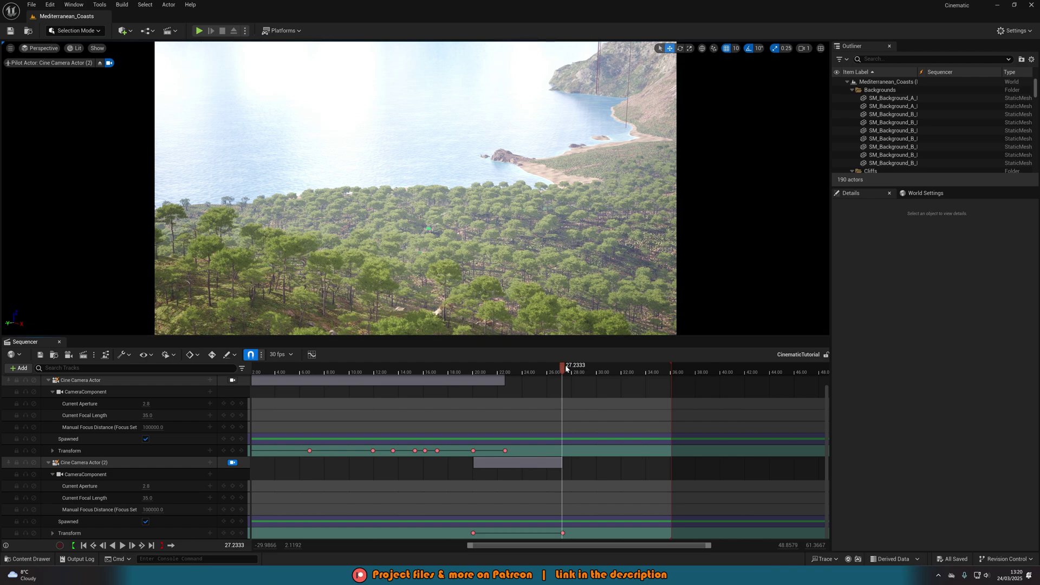
left_click_drag(615, 372, 616, 372)
right_click_drag(487, 228, 779, 214)
right_click_drag(420, 207, 584, 219)
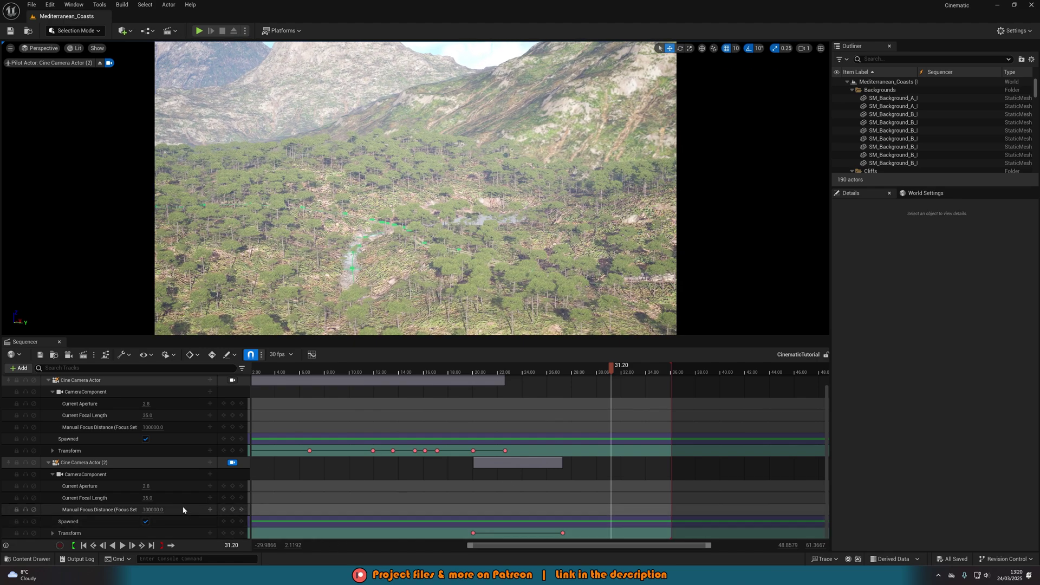
left_click(233, 533)
Preview the second camera's turn, move its last transform key to 33.70 seconds and check the motion again.
left_click_drag(591, 372, 563, 373)
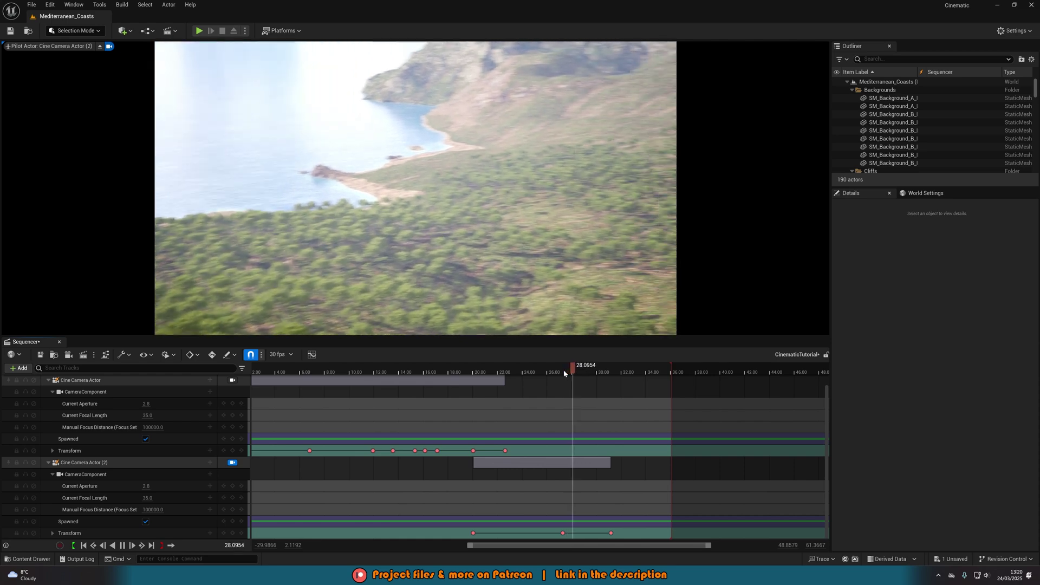
key("space")
left_click_drag(613, 532, 643, 532)
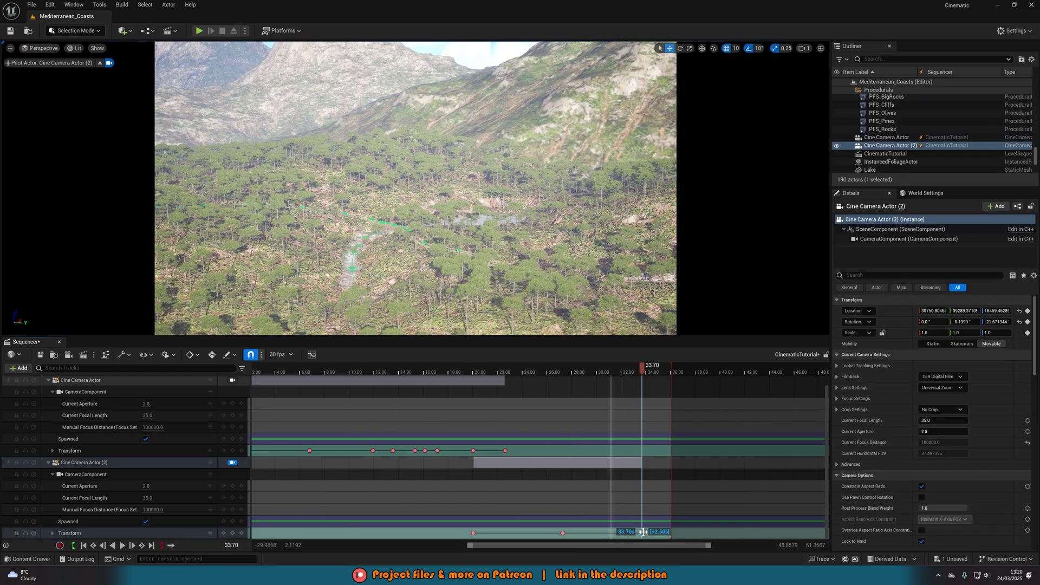
left_click(643, 369)
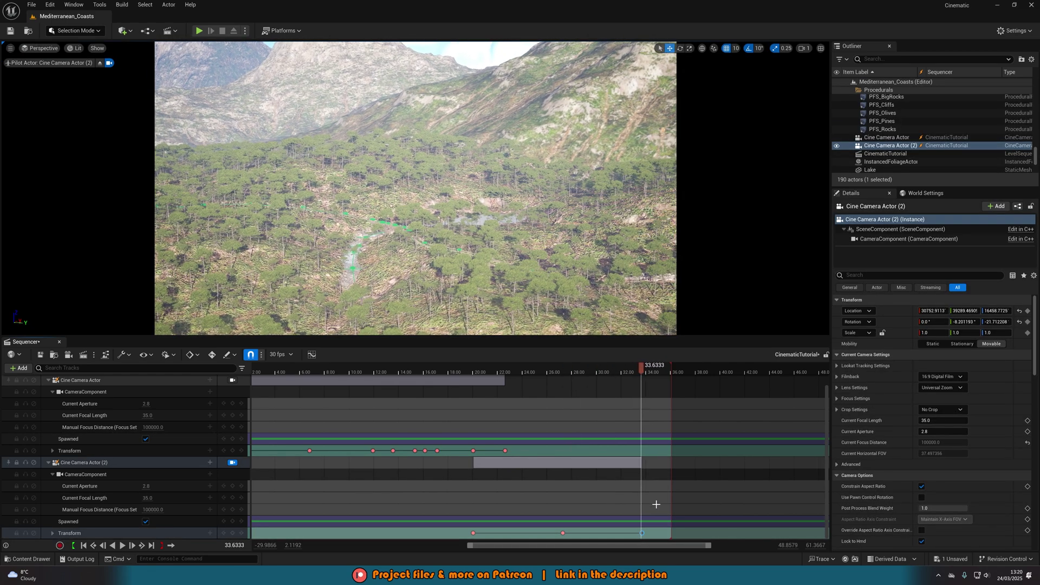
left_click_drag(641, 369, 553, 378)
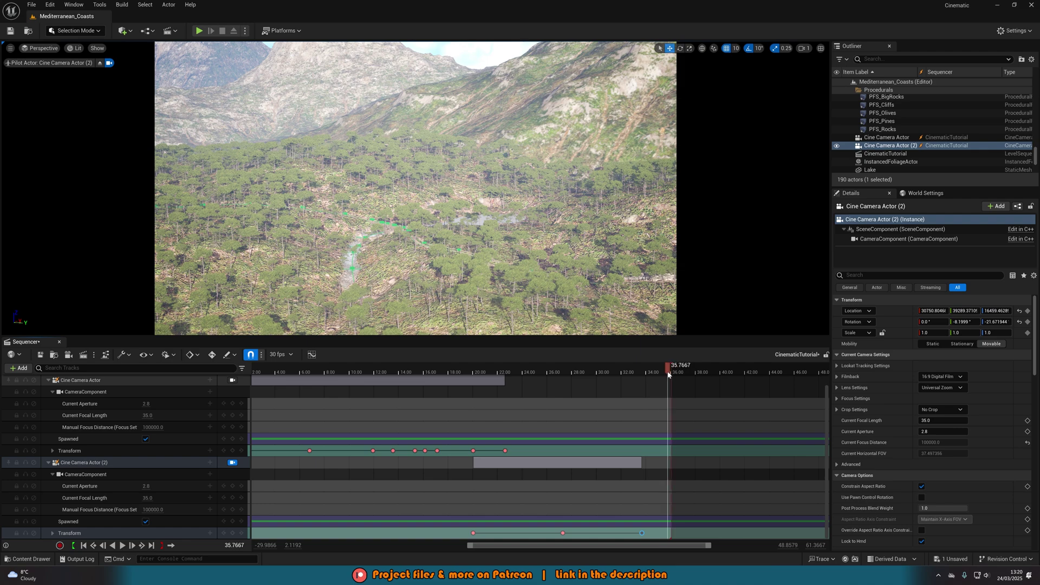
Lock the viewport to the camera cuts and play the whole sequence from the start.
left_click_drag(612, 378, 233, 395)
left_click_drag(548, 546, 481, 559)
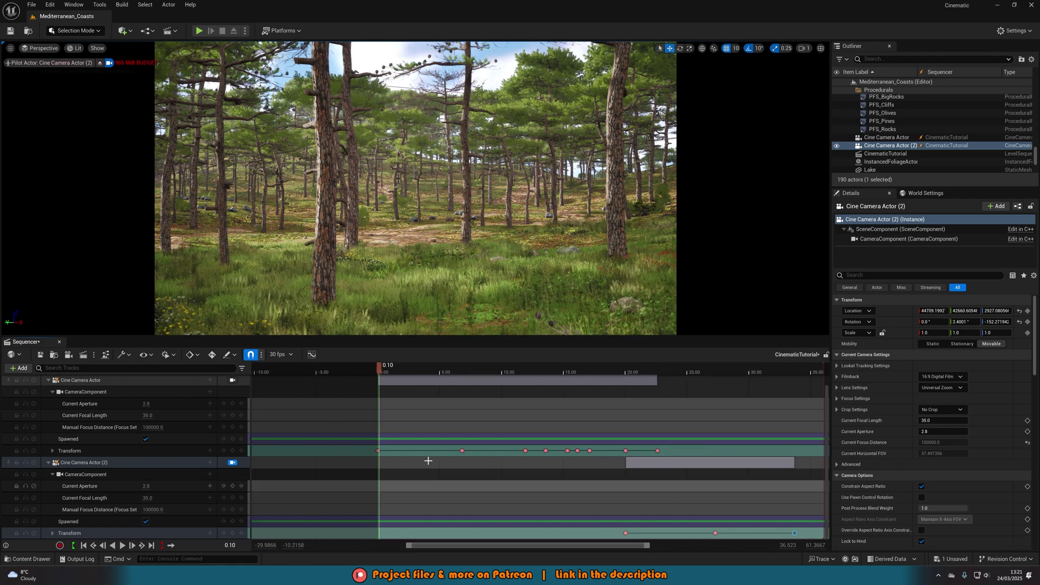
scroll(427, 460, "up", 2)
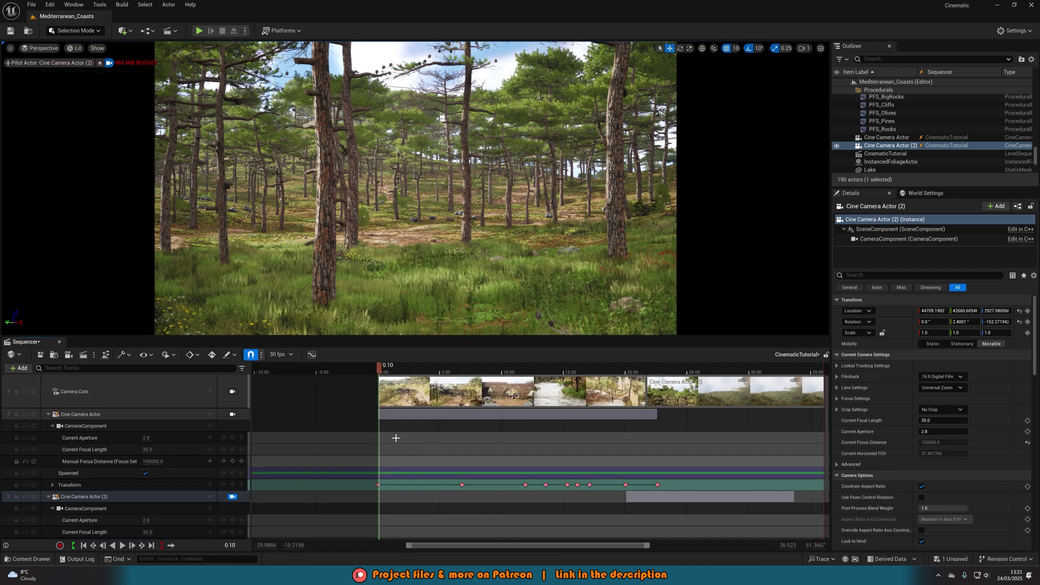
left_click(233, 392)
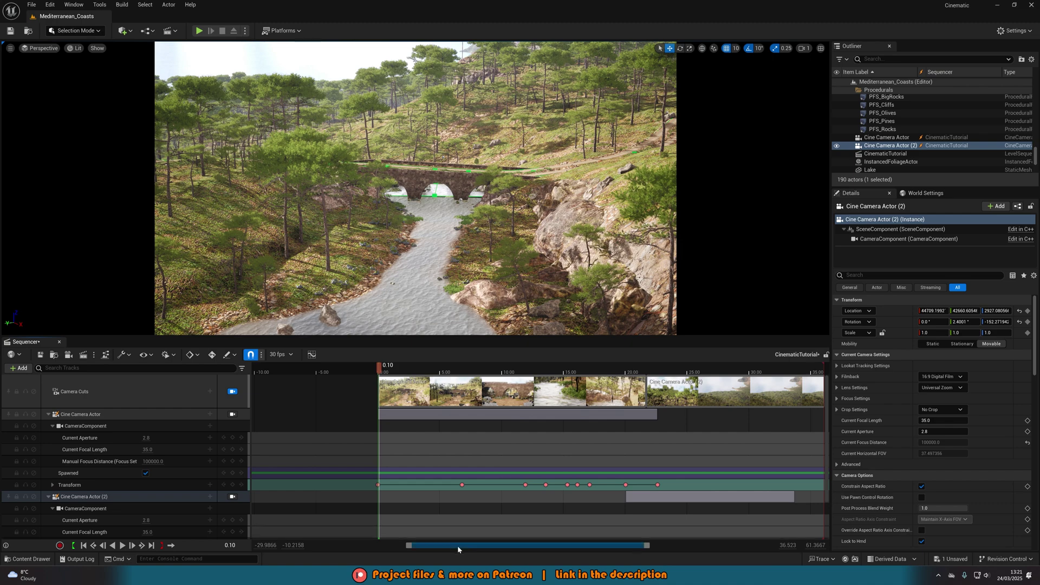
left_click_drag(457, 544, 448, 544)
key("space")
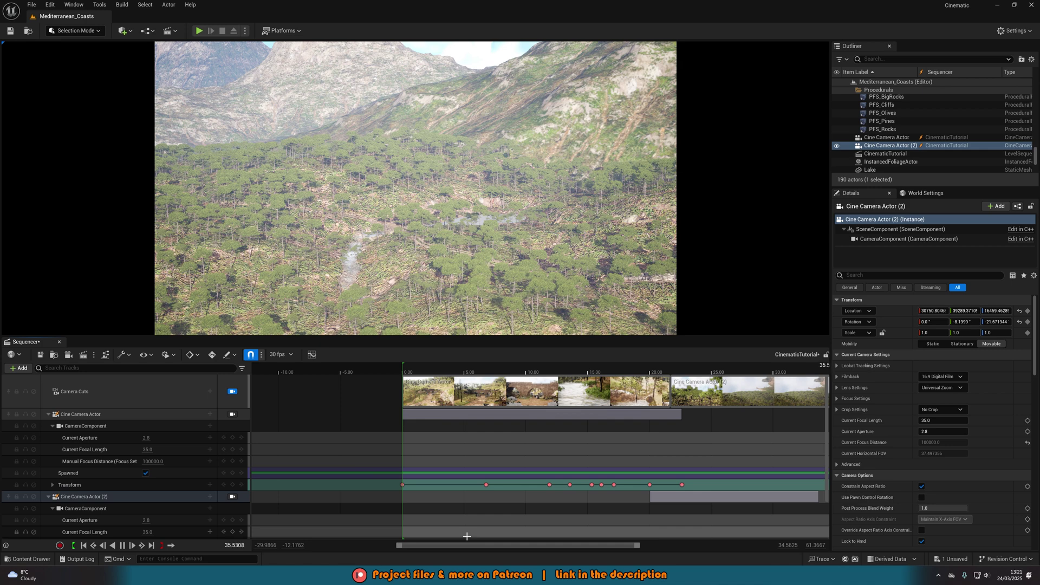
key("space")
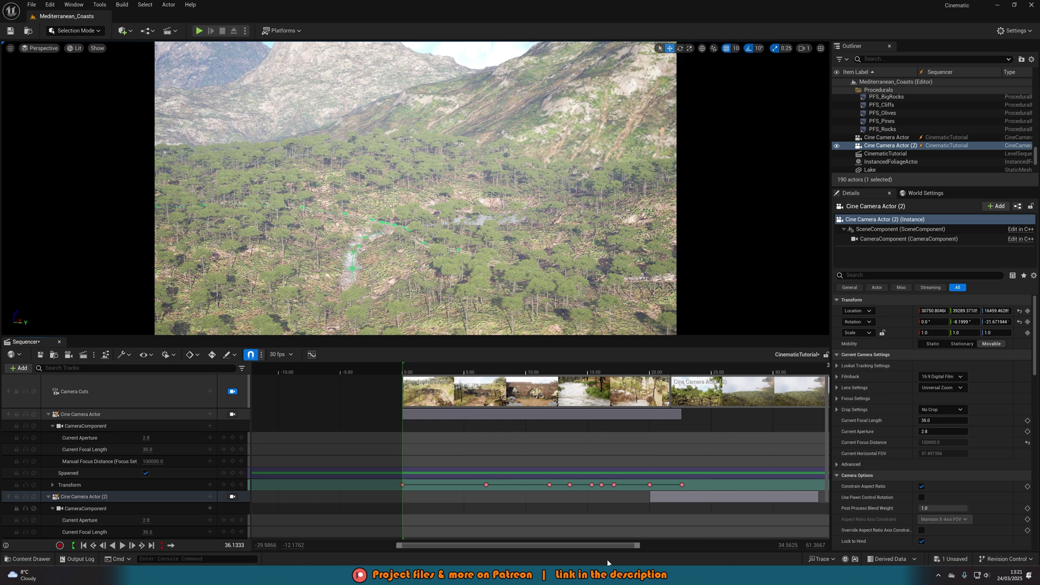
Extend the sequence's playback end and the last camera cut to about 45 seconds.
left_click_drag(585, 545, 707, 540)
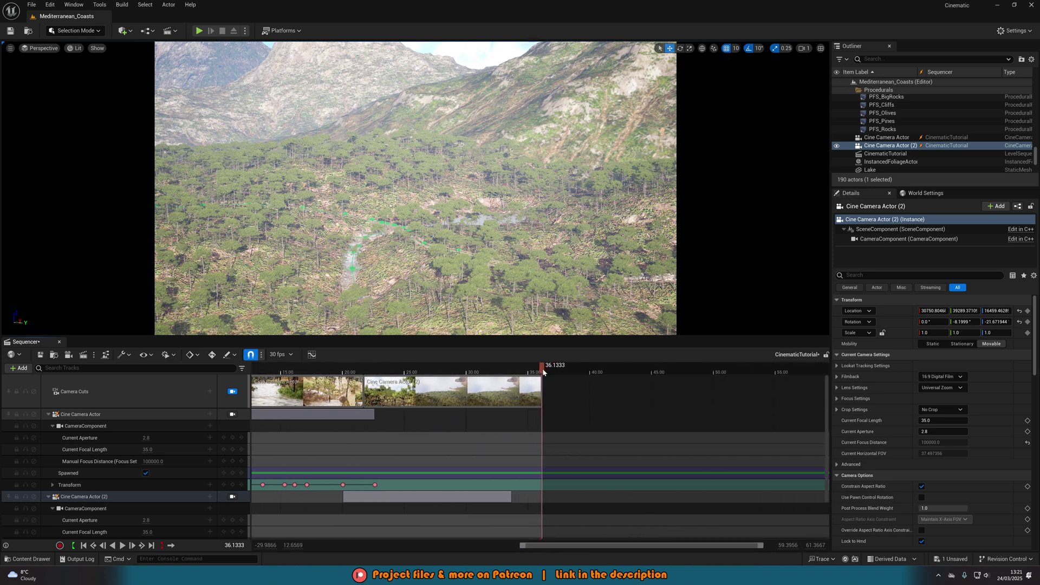
left_click_drag(540, 370, 651, 370)
left_click_drag(542, 384, 651, 384)
Create a third cine camera at 35.40 seconds and add a camera cut to Cine Camera Actor (3) there.
mouse_move(514, 370)
left_mouse_down()
mouse_move(503, 371)
mouse_move(515, 372)
left_mouse_up()
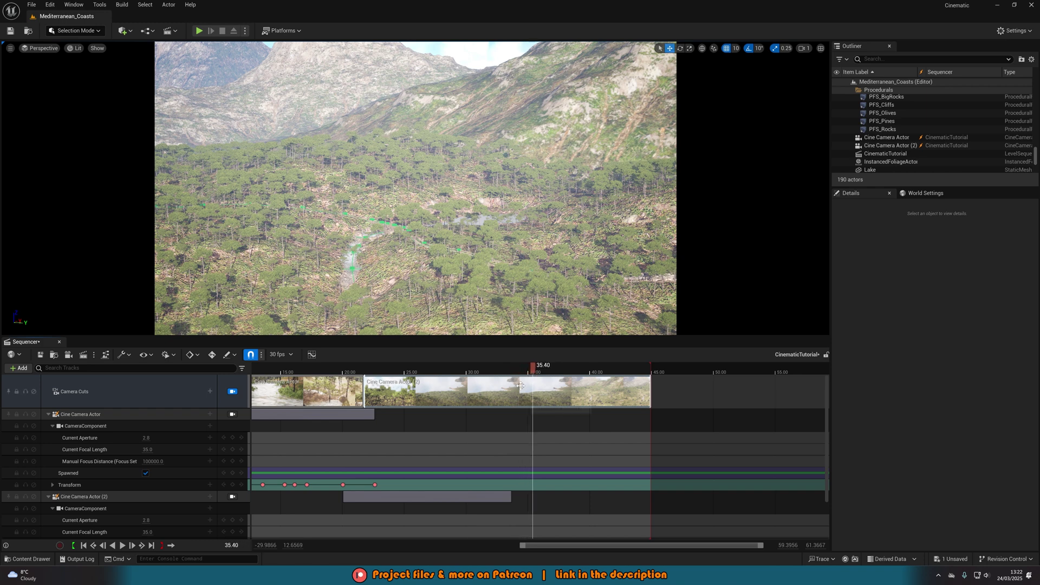
left_click(210, 391)
mouse_move(250, 403)
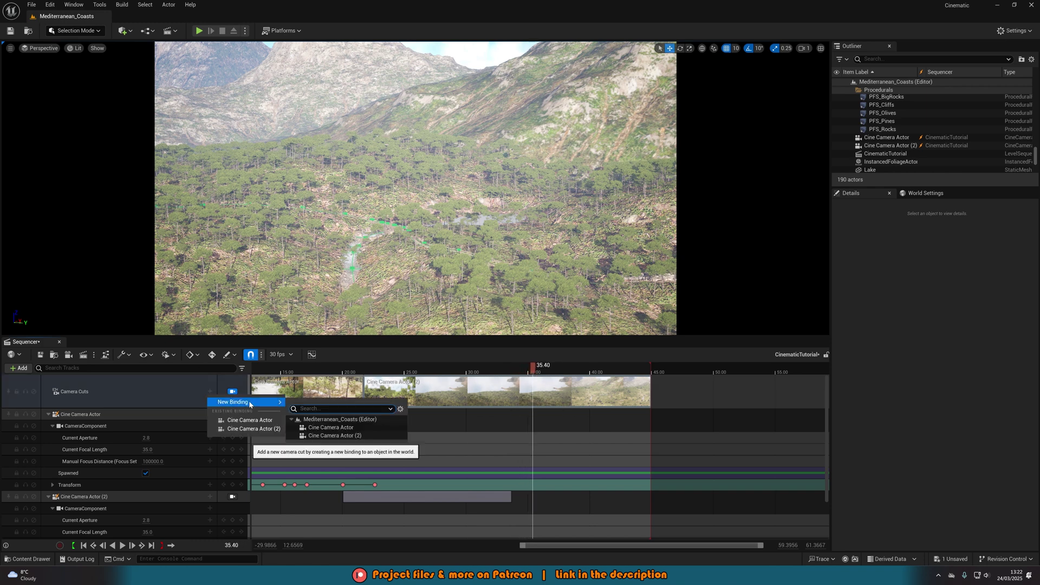
left_click(68, 354)
left_click(68, 354)
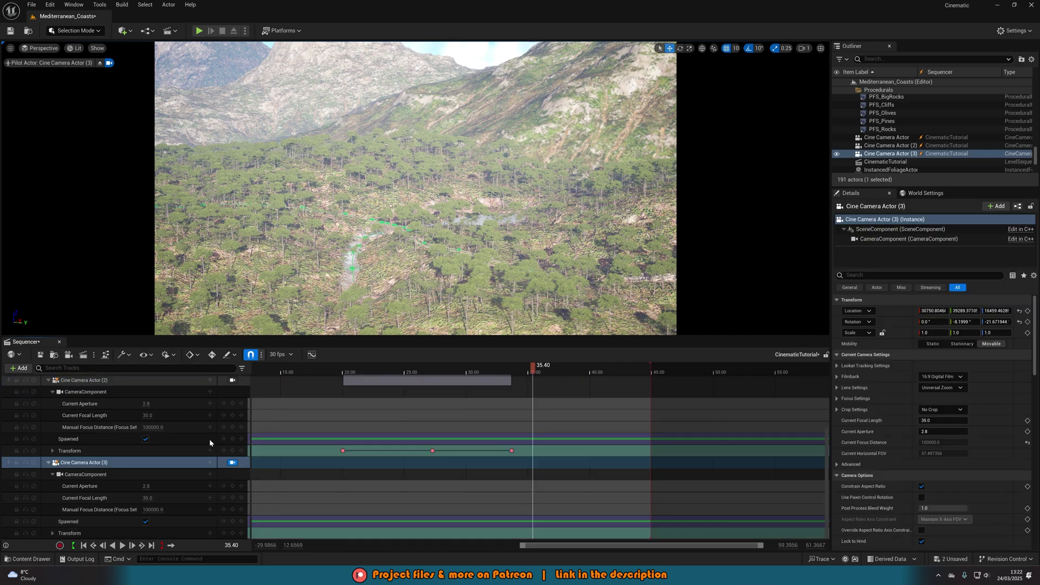
scroll(184, 447, "up", 5)
left_click(210, 391)
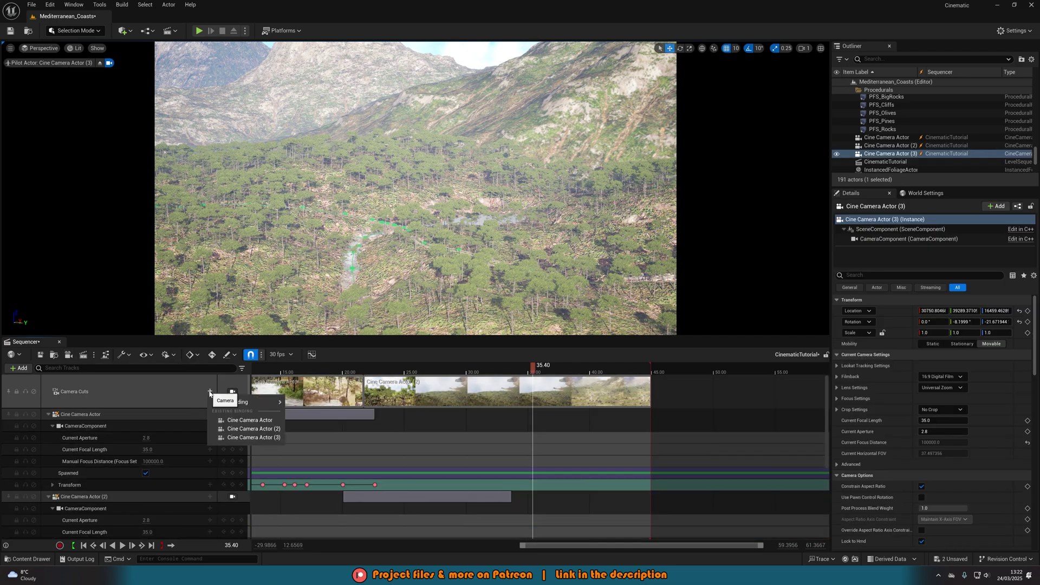
left_click(248, 437)
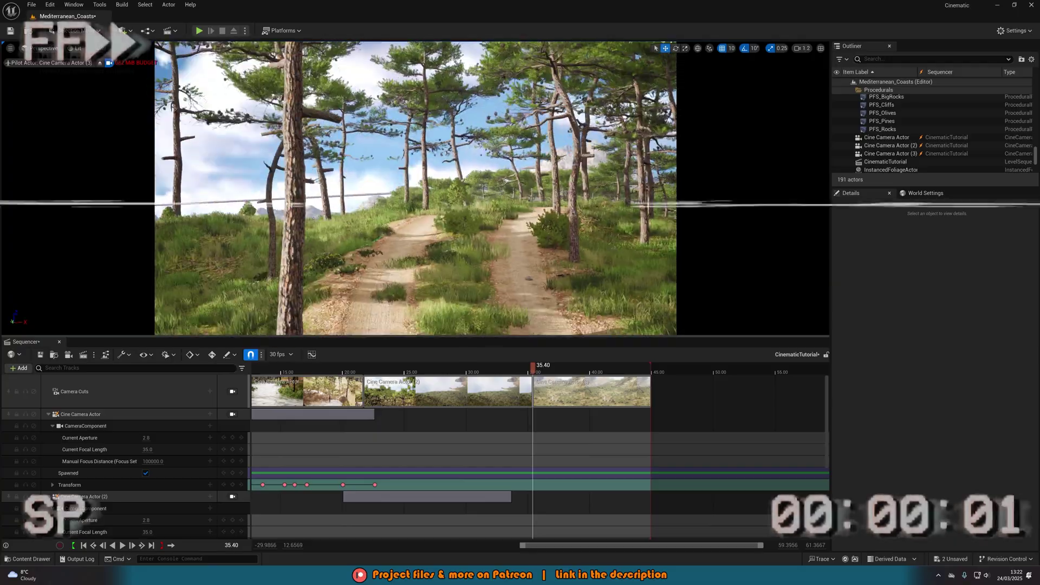
Animate the third camera along the forest dirt track with transform keys at 35.40 and about 40.7 seconds, and preview the move.
scroll(414, 455, "down", 4)
left_click_drag(533, 368, 599, 368)
right_click_drag(415, 188, 415, 216)
key("s")
left_click(533, 369)
key("space")
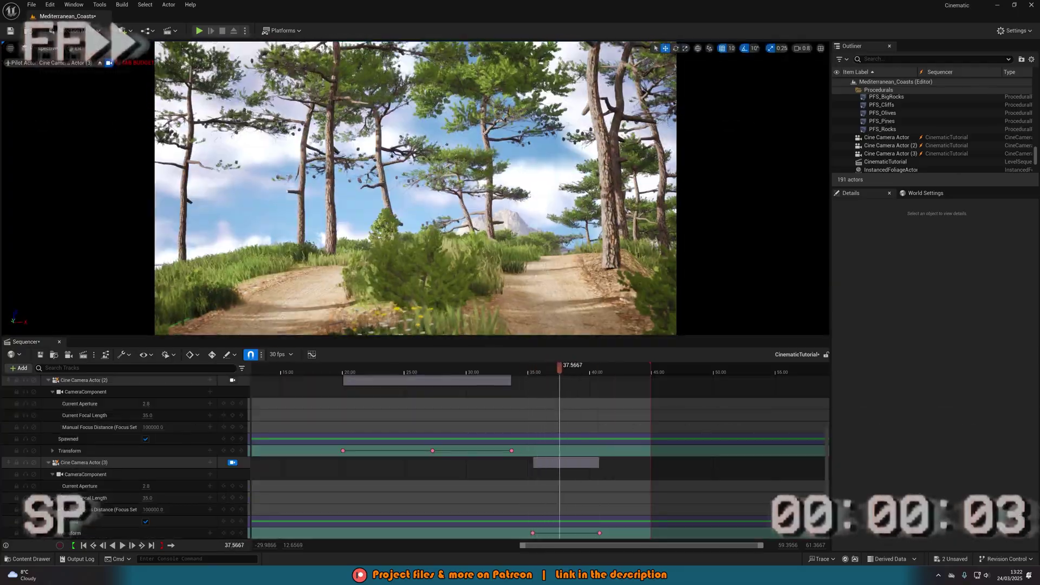
Add third-camera transform keys at 37.57 and about 43.8 seconds along the dirt track and preview the path.
key("s")
left_click_drag(559, 368, 635, 370)
right_click_drag(415, 188, 414, 217)
key("s")
left_click(583, 370)
key("space")
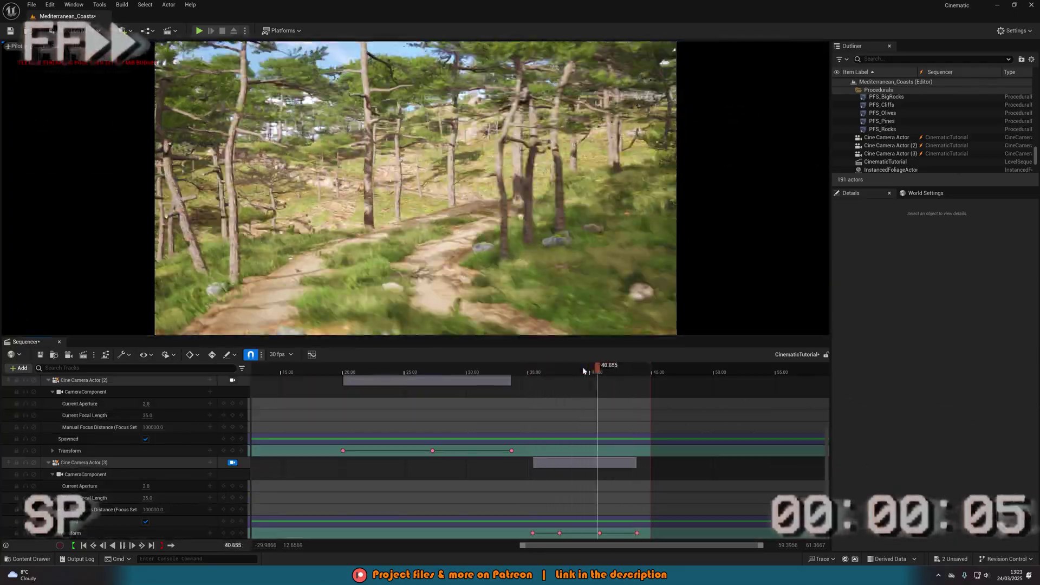
Extend the sequence end to about 50 seconds and key the third camera farther along the track at about 48 seconds.
key("space")
left_click_drag(651, 372, 713, 372)
left_click_drag(643, 368, 672, 369)
right_click_drag(414, 188, 415, 217)
left_click(232, 532)
left_click_drag(671, 369, 656, 369)
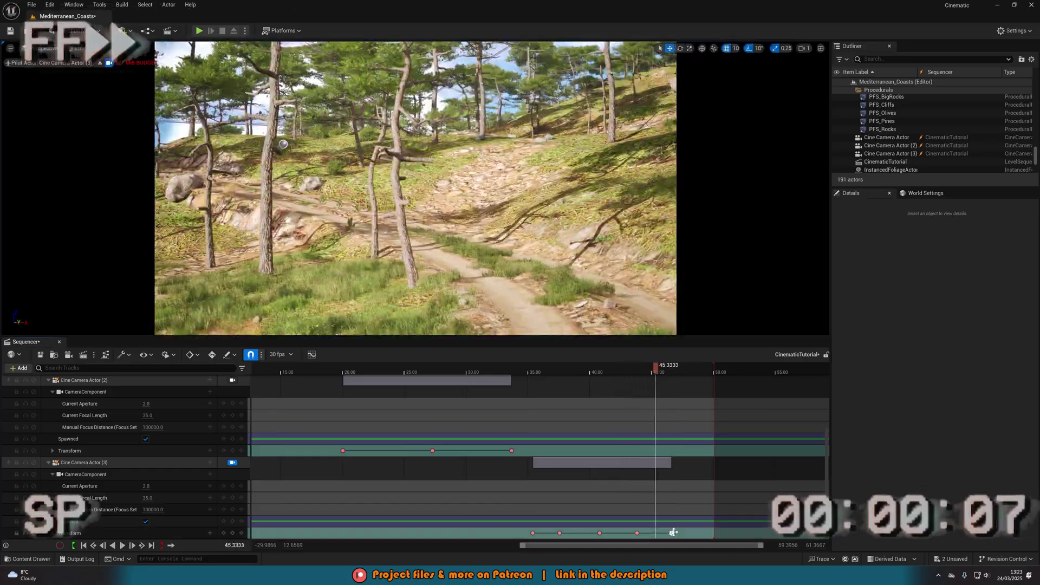
left_click_drag(673, 532, 688, 532)
Extend the sequence end to about 55 seconds and add third-camera transform keys at about 51 and 54.60 seconds, ending above the river.
left_click_drag(714, 372, 752, 372)
left_click_drag(665, 369, 718, 368)
right_click_drag(415, 188, 415, 216)
left_click(233, 533)
left_click_drag(718, 369, 769, 368)
right_click_drag(415, 187, 444, 200)
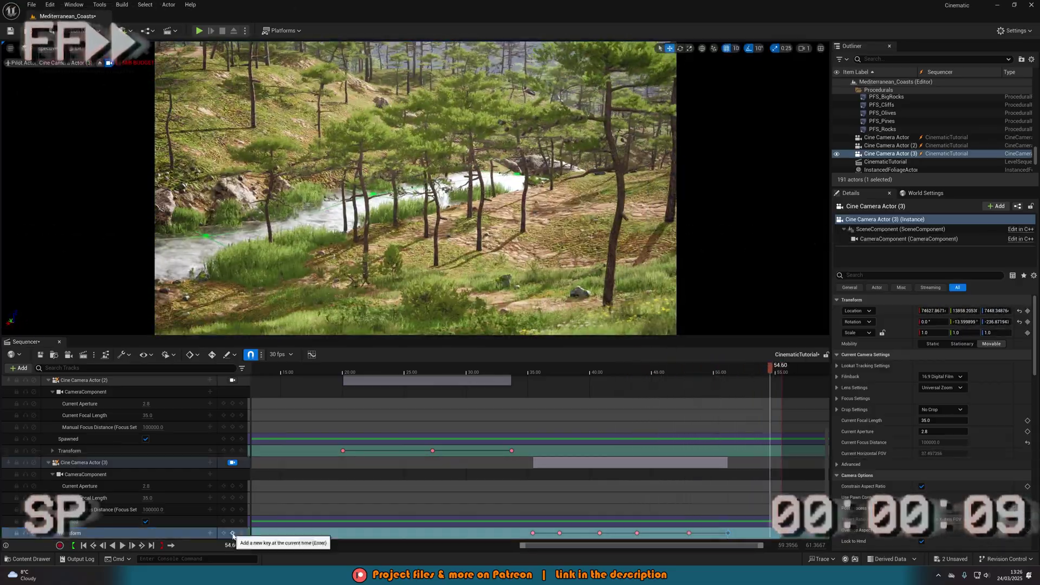
left_click(233, 533)
Extend the sequence end to about 65.8 seconds and key the third camera facing the stone bridge at 58.83 seconds.
left_click_drag(769, 368, 793, 372)
scroll(747, 434, "down", 1, "ctrl")
left_click_drag(656, 369, 722, 369)
right_click_drag(415, 188, 471, 189)
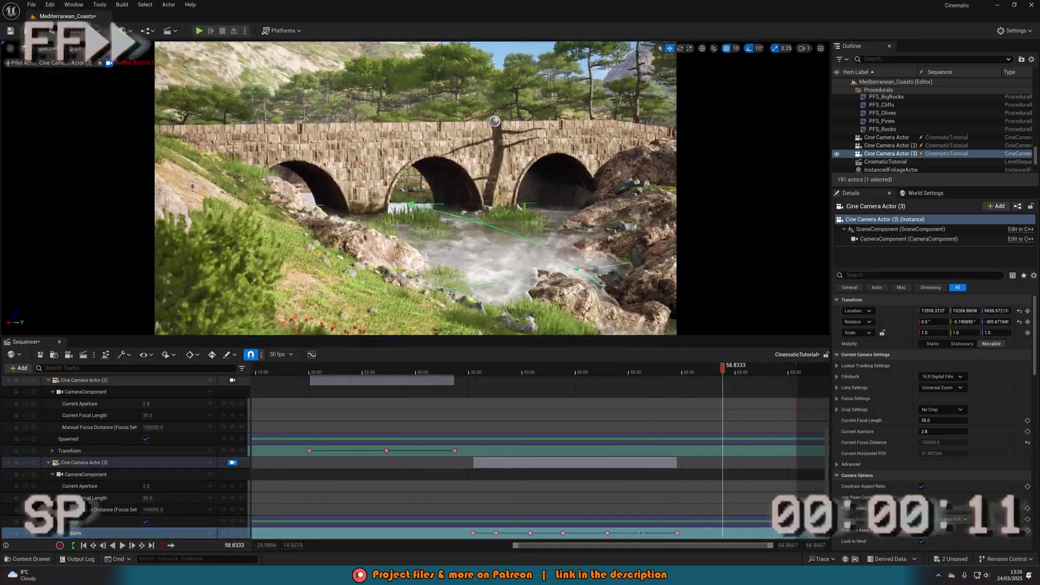
left_click(233, 533)
mouse_move(722, 369)
left_mouse_down()
mouse_move(671, 368)
mouse_move(723, 369)
left_mouse_up()
Move the third camera's last three transform keys to about 52.4, 56.5 and 62 seconds and preview the timing.
left_click_drag(723, 532, 754, 533)
left_click_drag(677, 533, 697, 533)
left_click_drag(641, 533, 653, 533)
left_click(563, 372)
key("space")
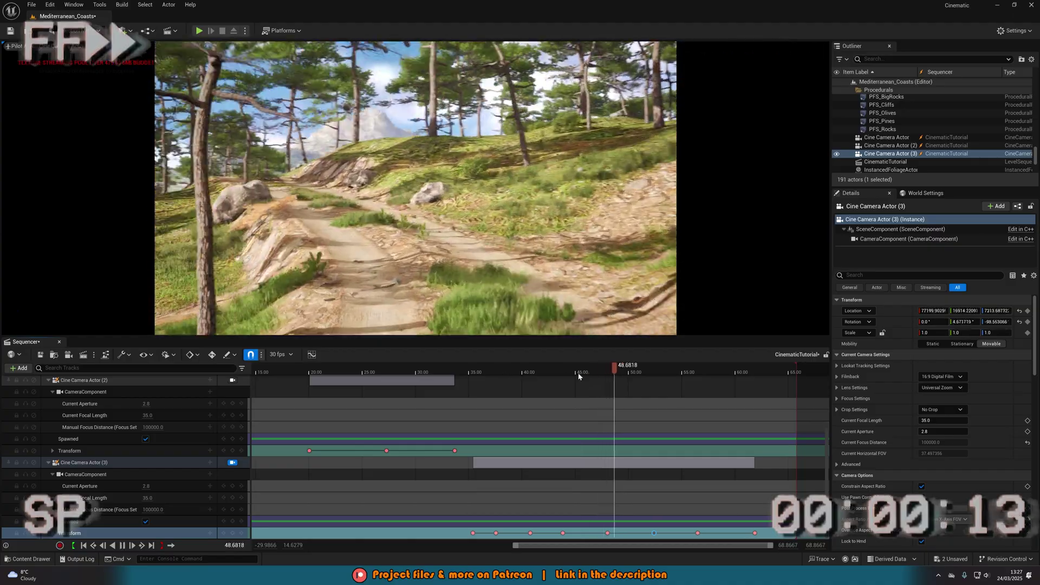
Delete the third camera's transform key at about 52.4 seconds and preview the shot to the bridge.
key("Delete")
left_click(608, 370)
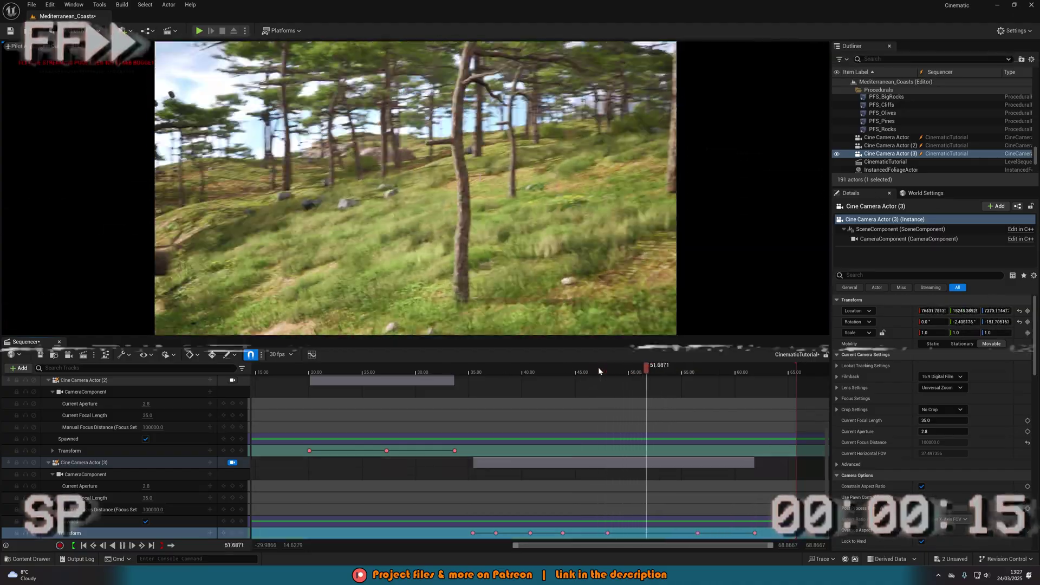
key("space")
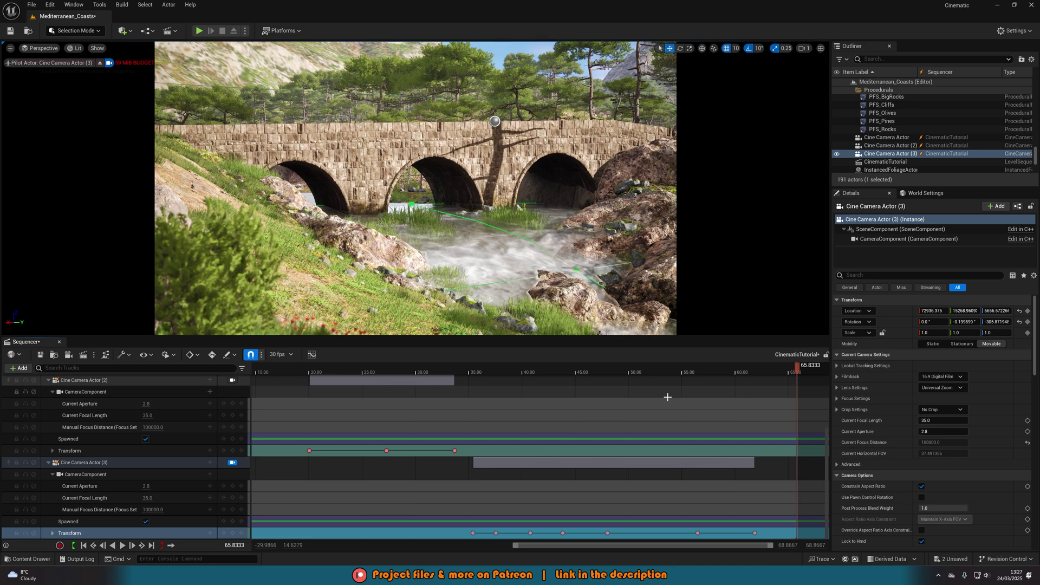
scroll(608, 472, "down", 4, "ctrl")
scroll(729, 476, "up", 3, "ctrl")
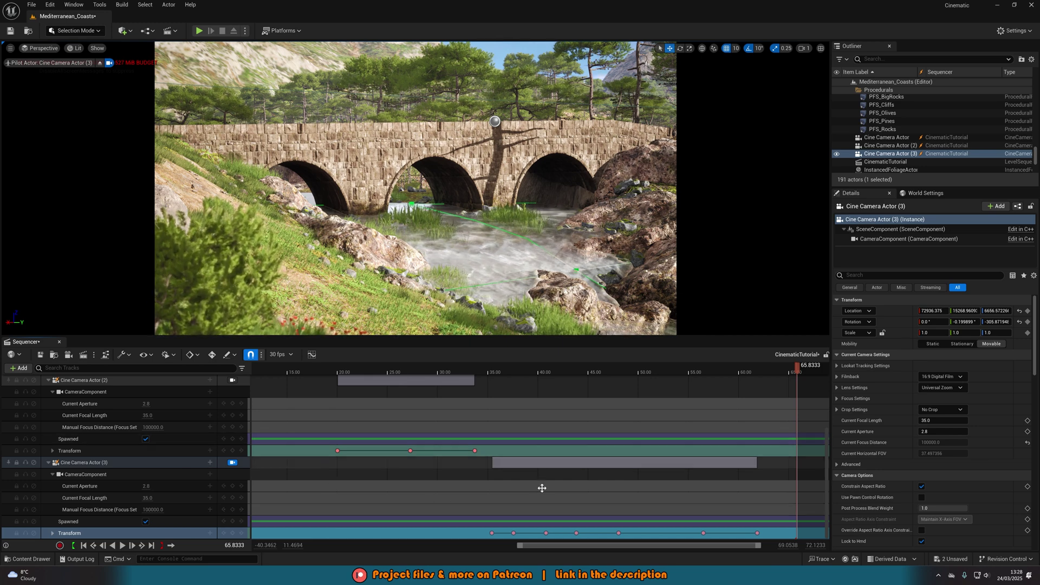
Open the movie render settings, set the resolution to 3840 x 2160 (16:9) and check the audio output options.
left_click(84, 356)
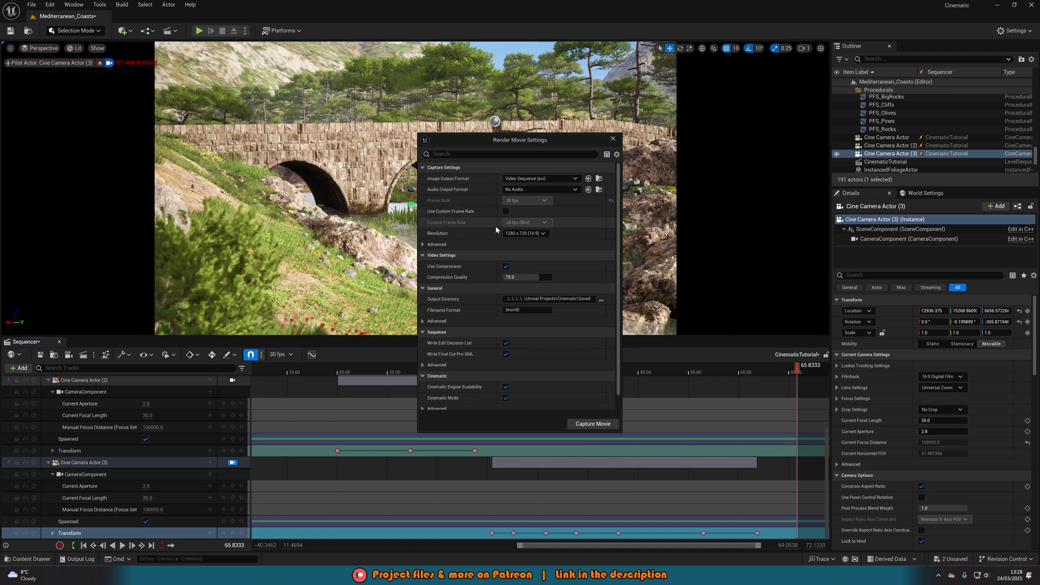
left_click(512, 234)
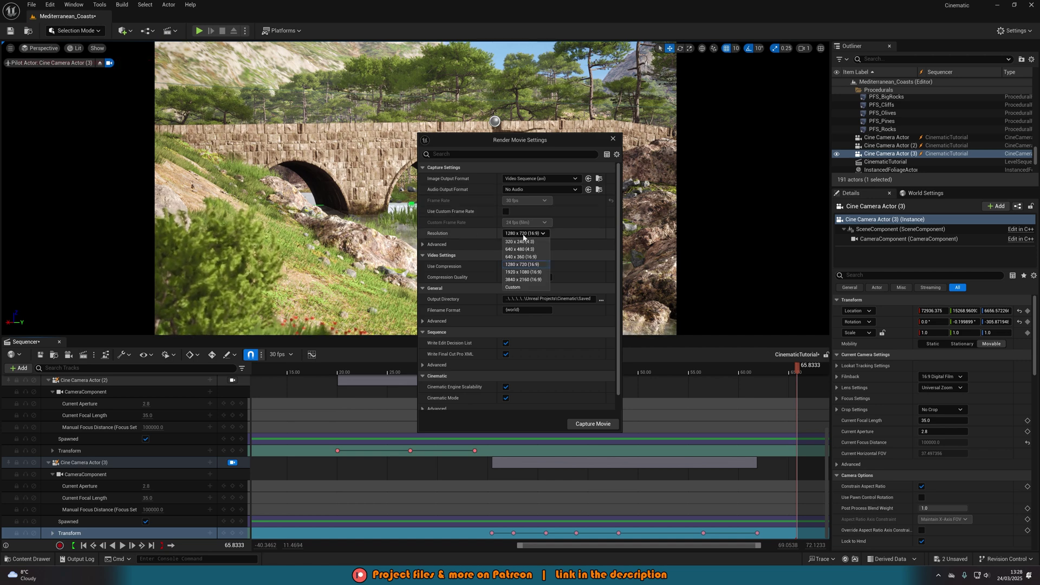
left_click(524, 279)
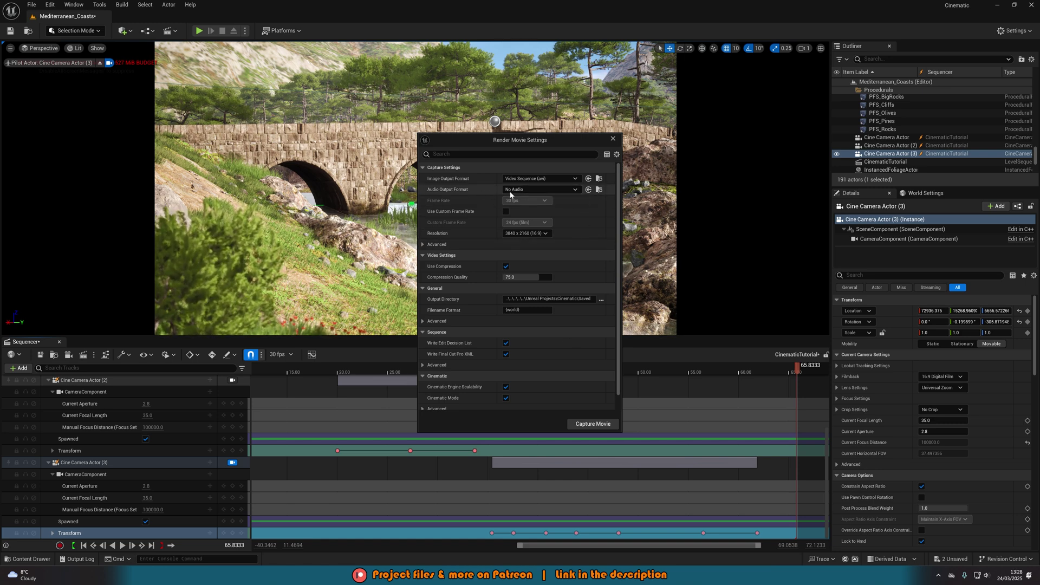
left_click(569, 190)
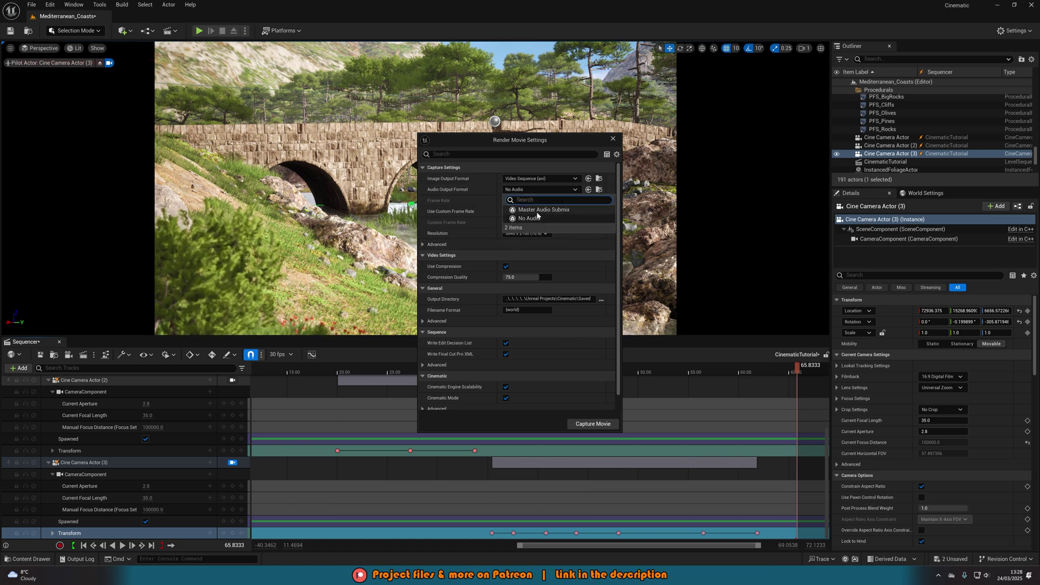
left_click(569, 140)
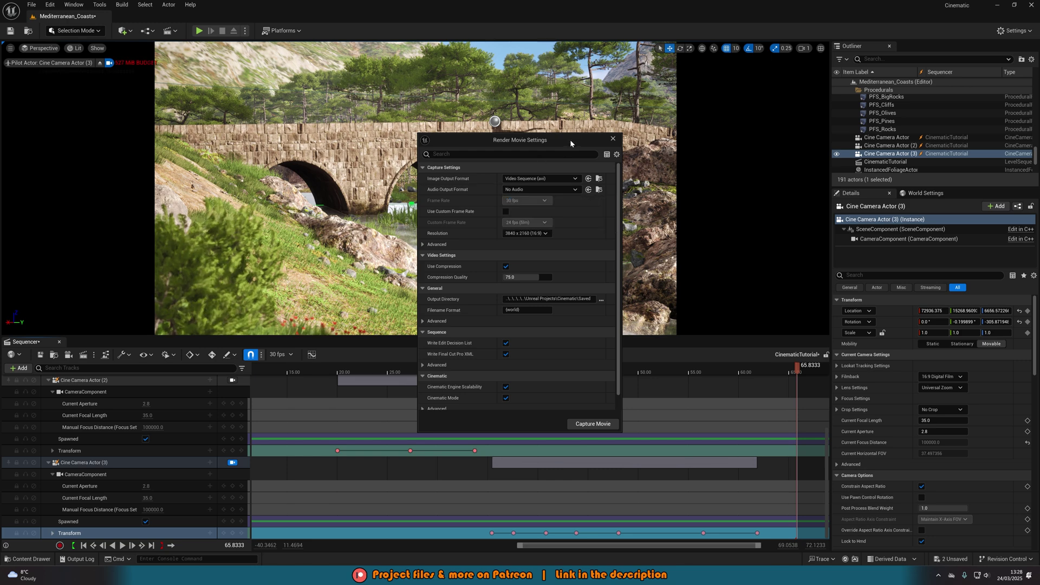
Save the modified content and start capturing the movie, then stop the capture and close the render settings.
left_click(590, 425)
left_click(550, 378)
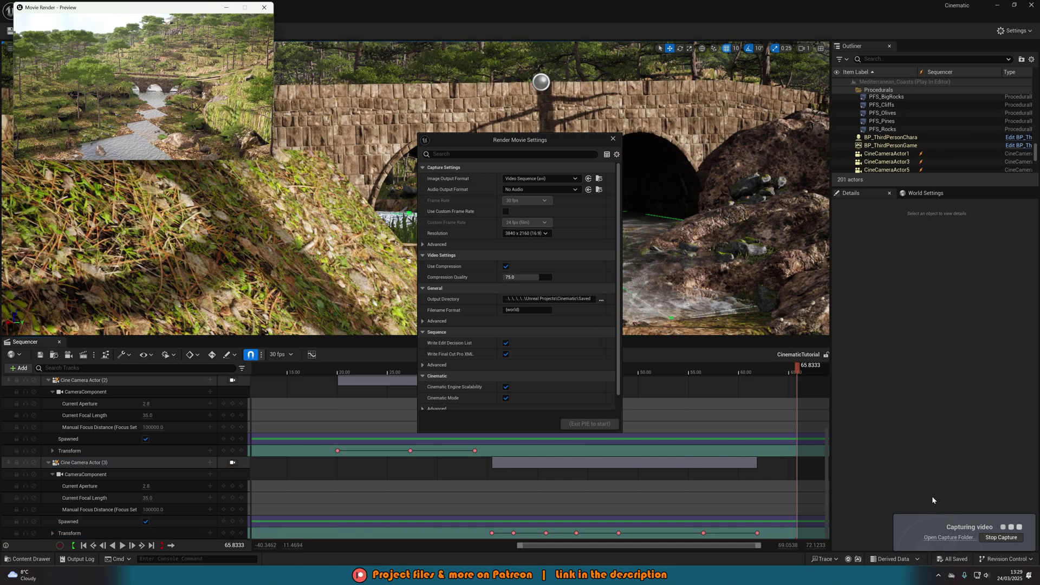
left_click(1001, 538)
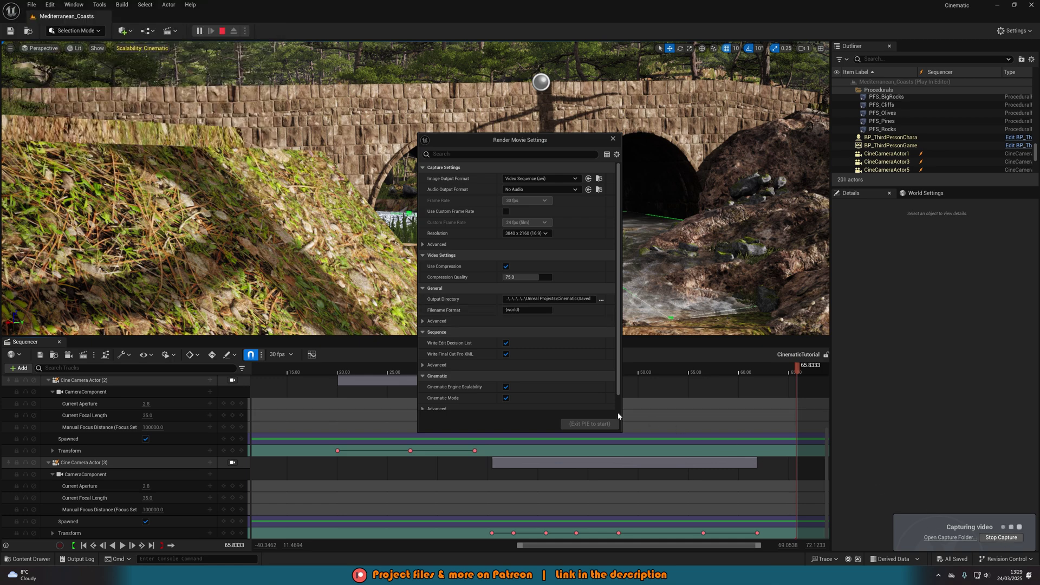
left_click(613, 138)
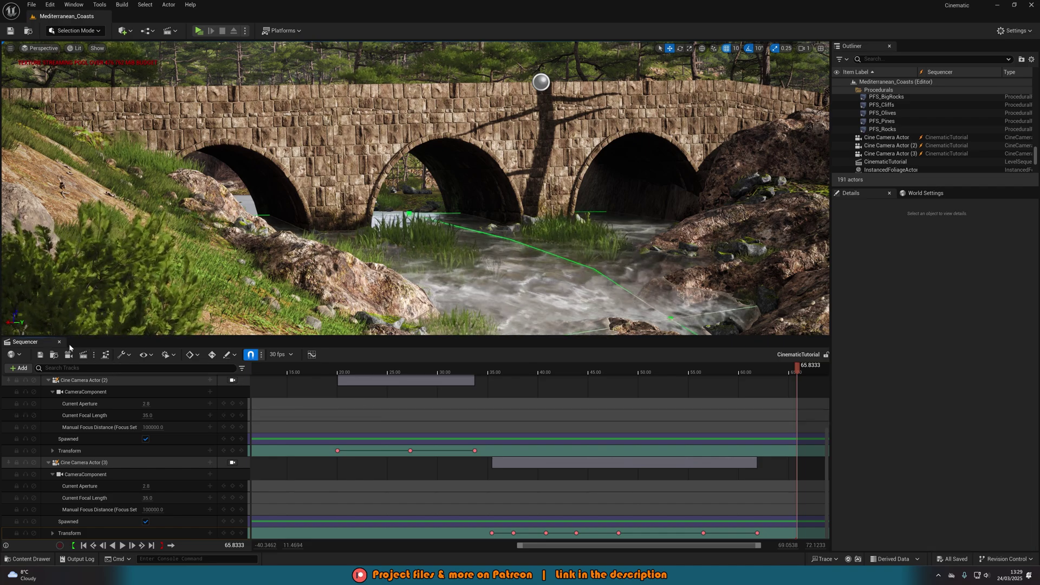
Close the Sequencer and place a Trigger Box on the dirt road leading onto the stone bridge.
left_click(59, 342)
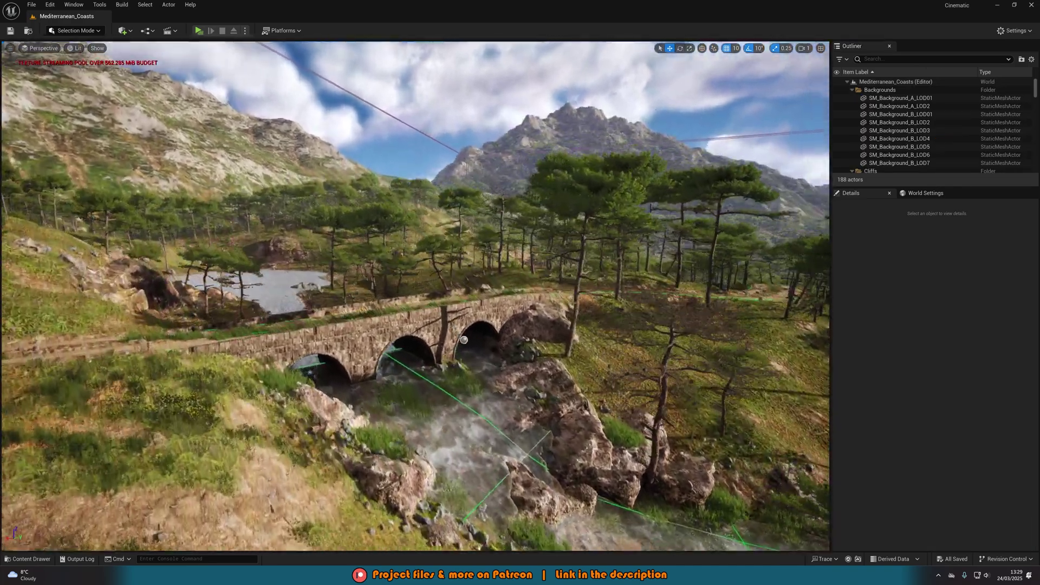
right_click_drag(415, 296, 488, 374)
right_click_drag(316, 310, 360, 241)
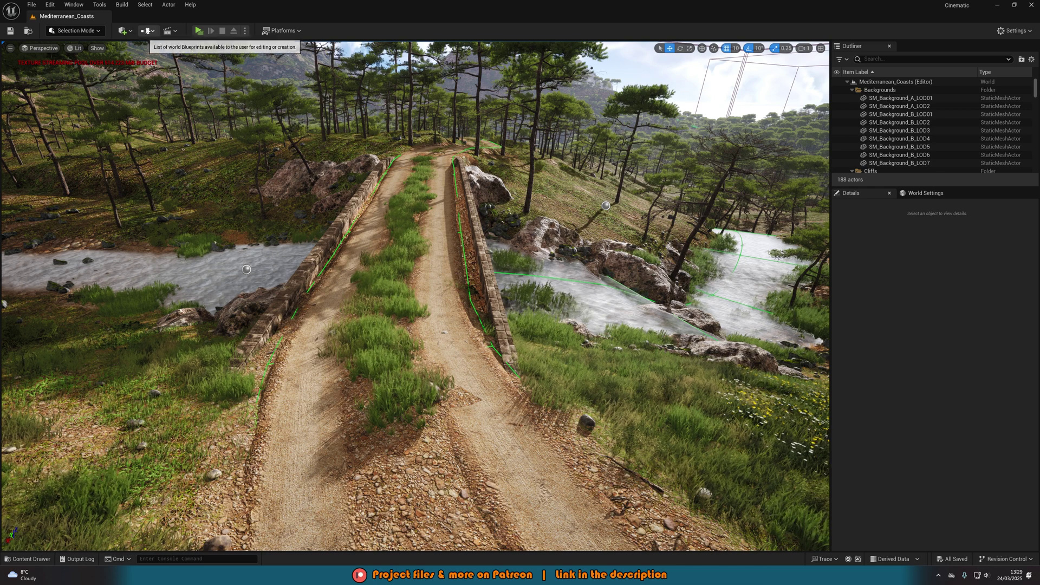
left_click(123, 31)
type("trigg")
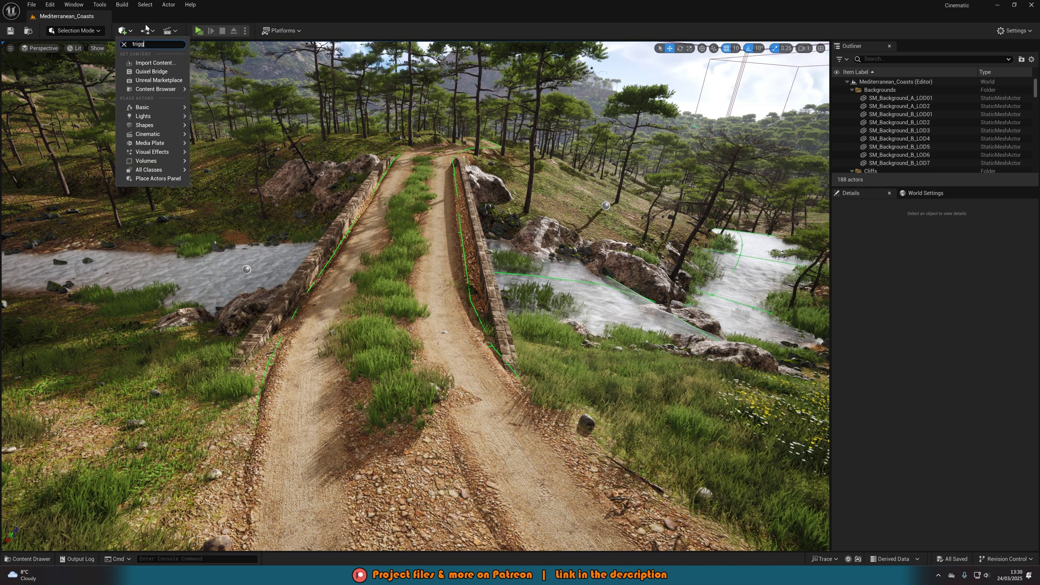
left_click_drag(234, 101, 397, 369)
left_click_drag(389, 298, 381, 239)
Scale the trigger box to 5 on all axes, rotate it 30° about Z and position it across the bridge road.
key("r")
left_click(931, 342)
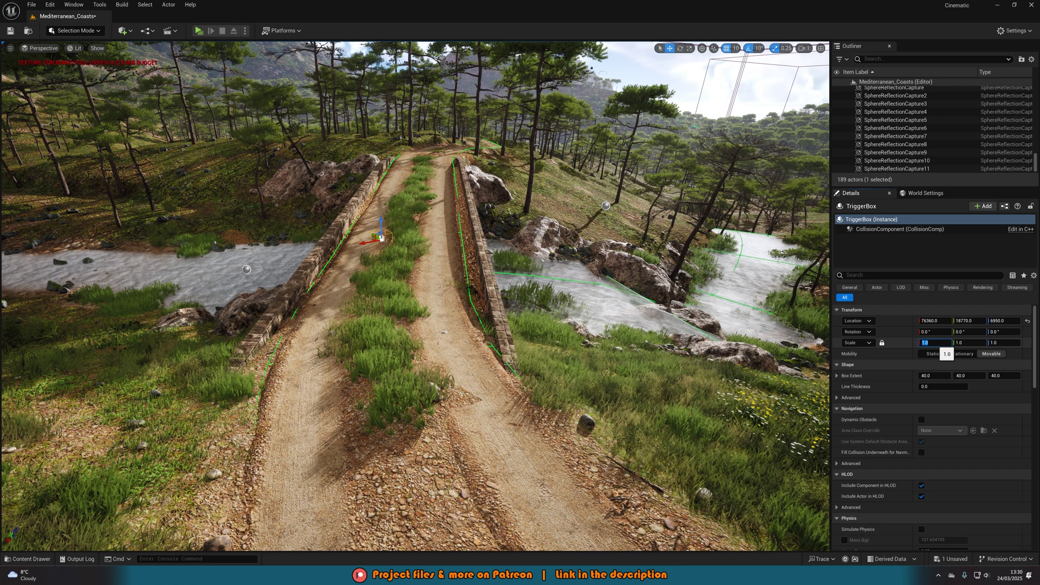
type("5")
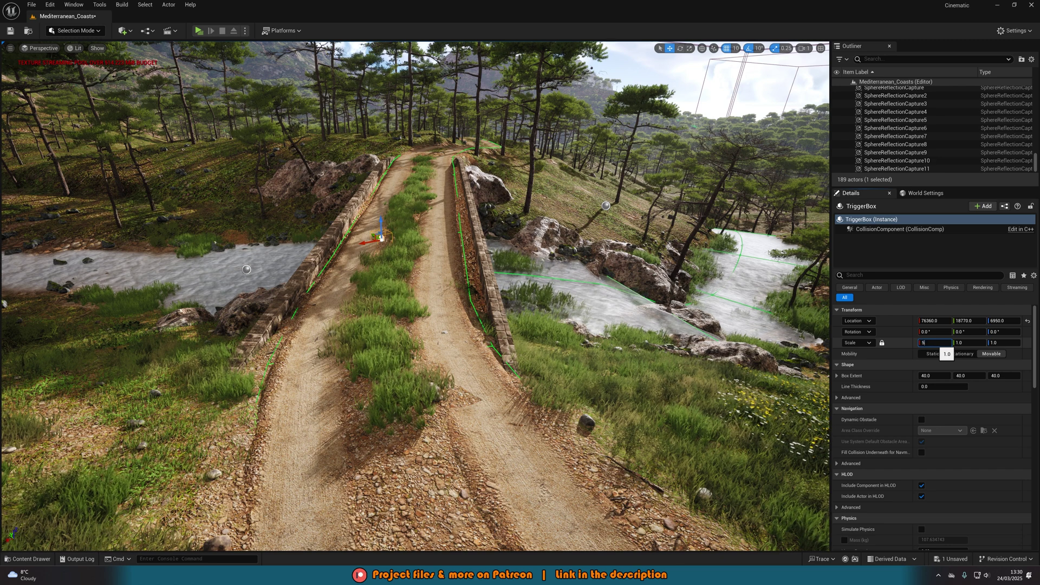
key("Return")
mouse_move(358, 238)
left_mouse_down()
mouse_move(390, 239)
mouse_move(410, 209)
mouse_move(373, 227)
left_mouse_up()
key("e")
key("w")
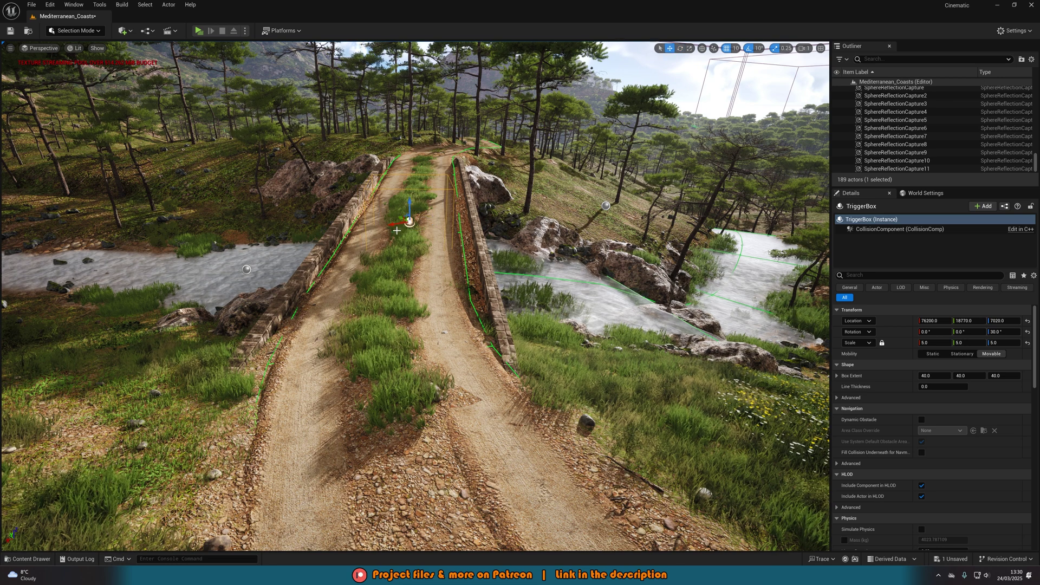
Open the Level Blueprint and delete its default Event BeginPlay and Event Tick nodes.
left_click(147, 33)
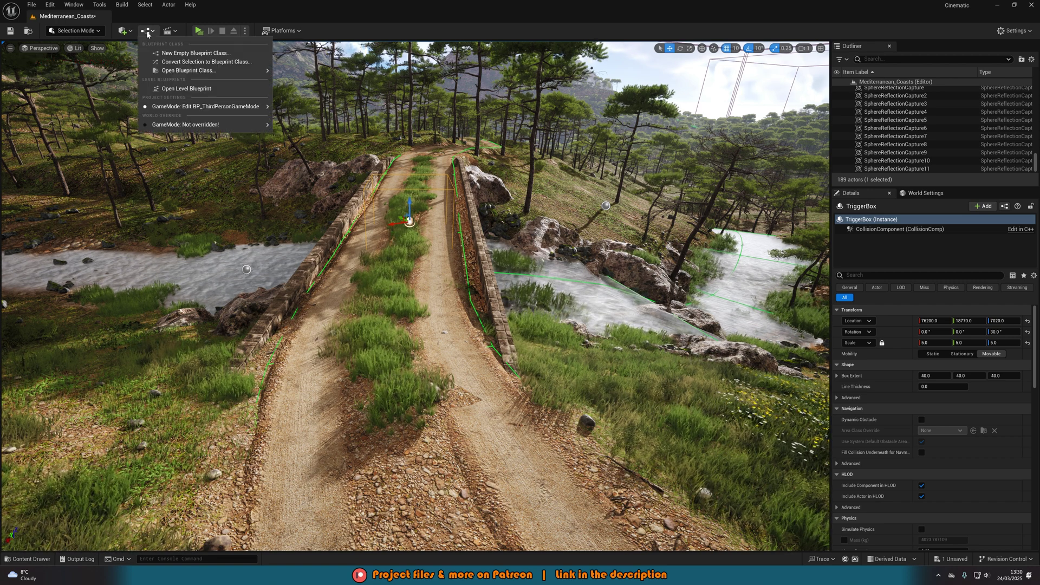
left_click(180, 89)
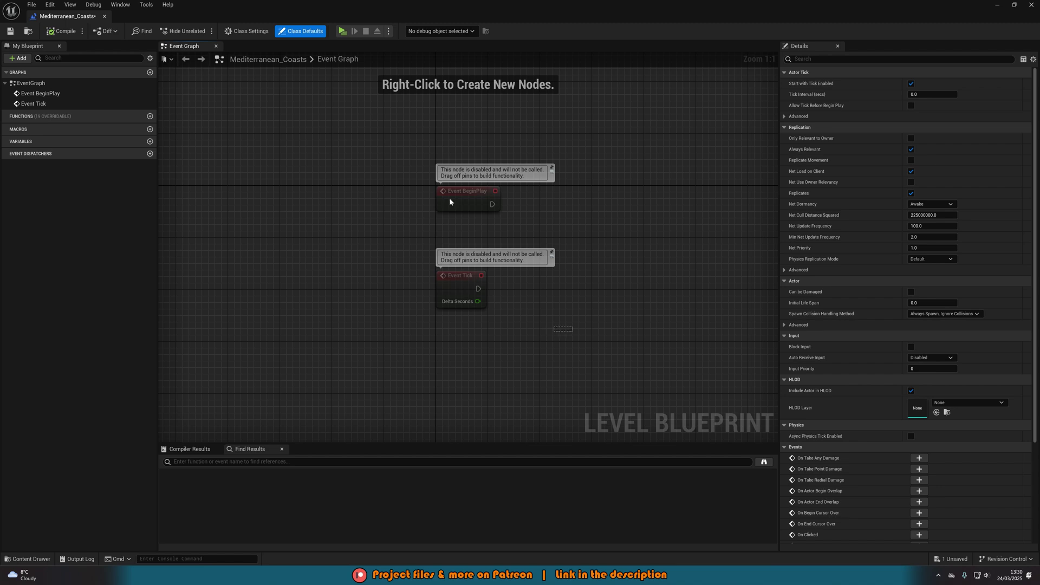
key("ctrl+a")
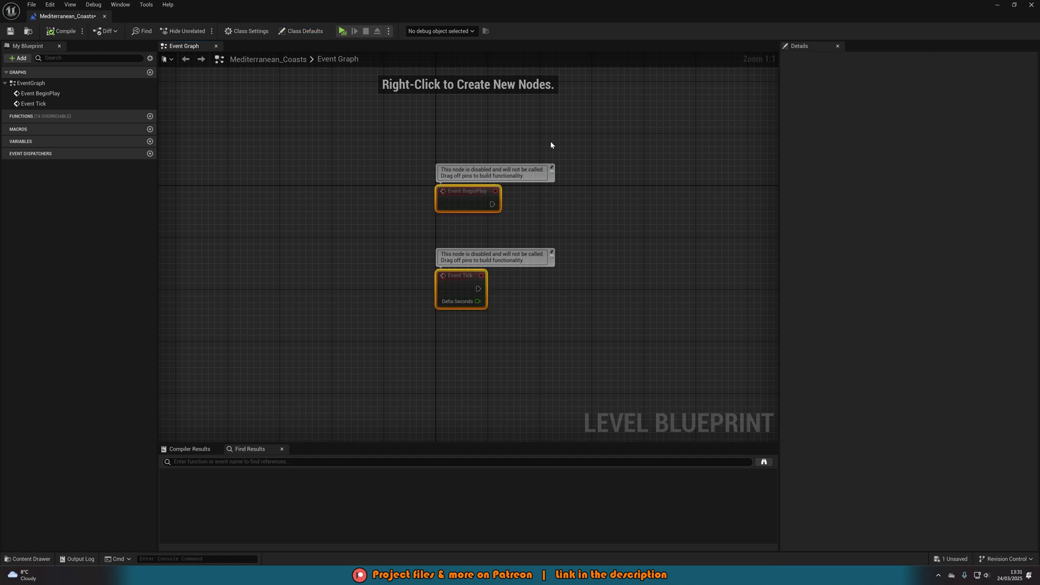
key("Delete")
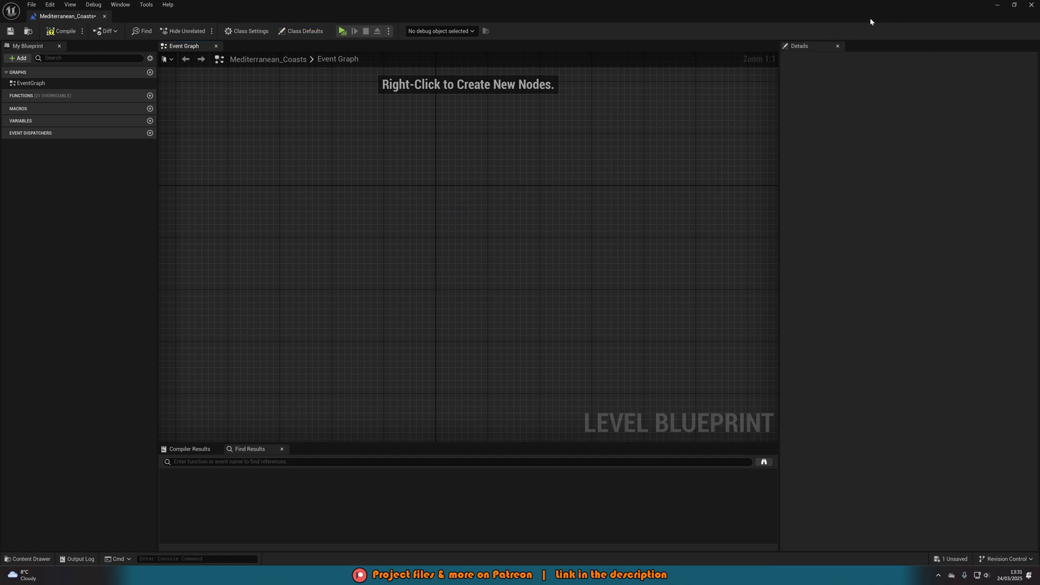
Find the CinematicTutorial sequence actor in the level and add a reference to it in the Level Blueprint's event graph.
double_click(983, 11)
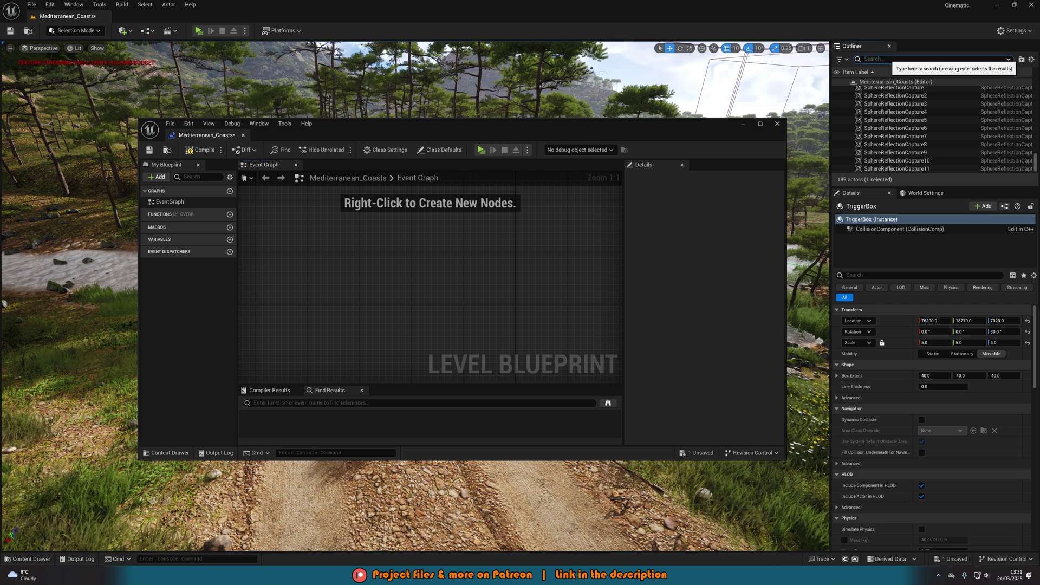
left_click(888, 58)
type("cinem")
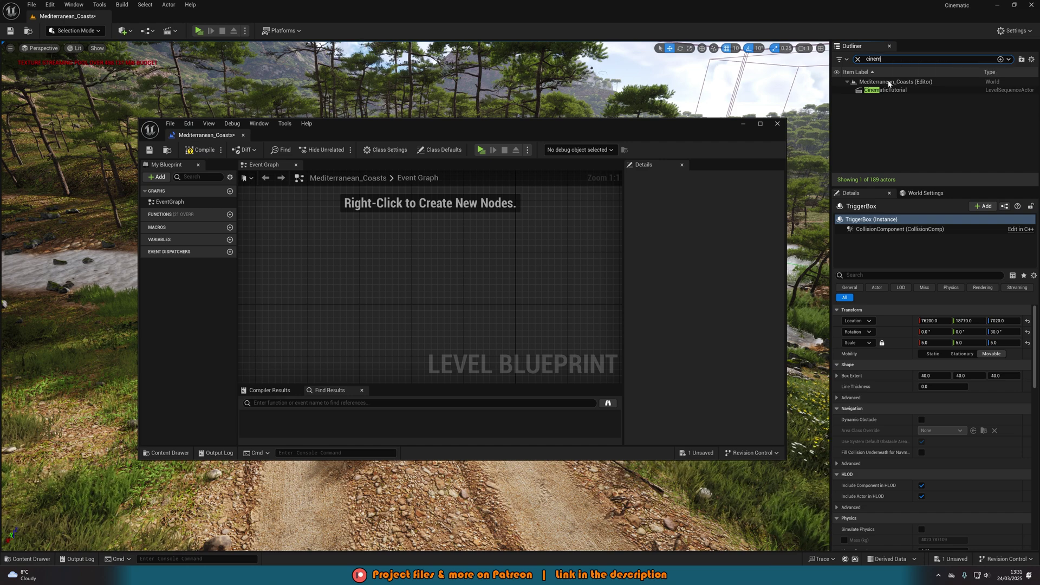
left_click_drag(886, 90, 383, 268)
left_click(760, 124)
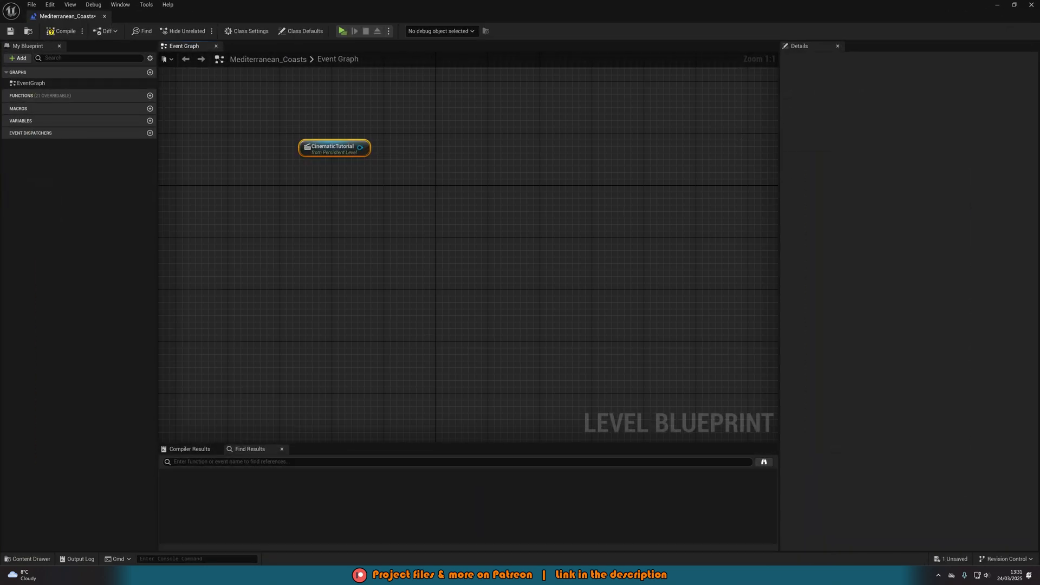
Add a Play (SequencePlayer) node from the CinematicTutorial reference and arrange the nodes in the graph.
right_click_drag(325, 148, 380, 274)
left_click_drag(380, 274, 586, 295)
type("play")
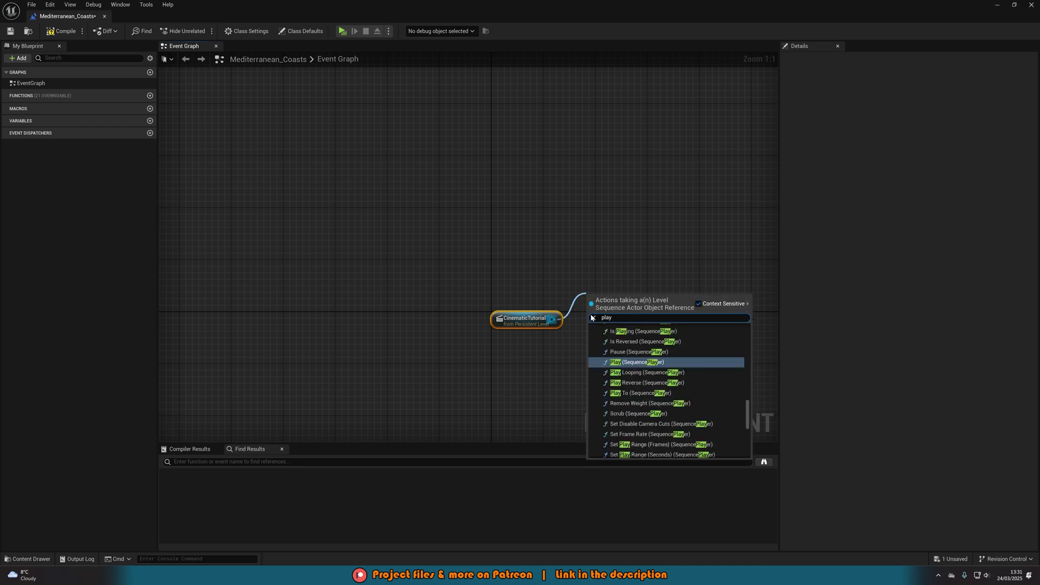
left_click(629, 362)
left_click_drag(627, 327, 699, 351)
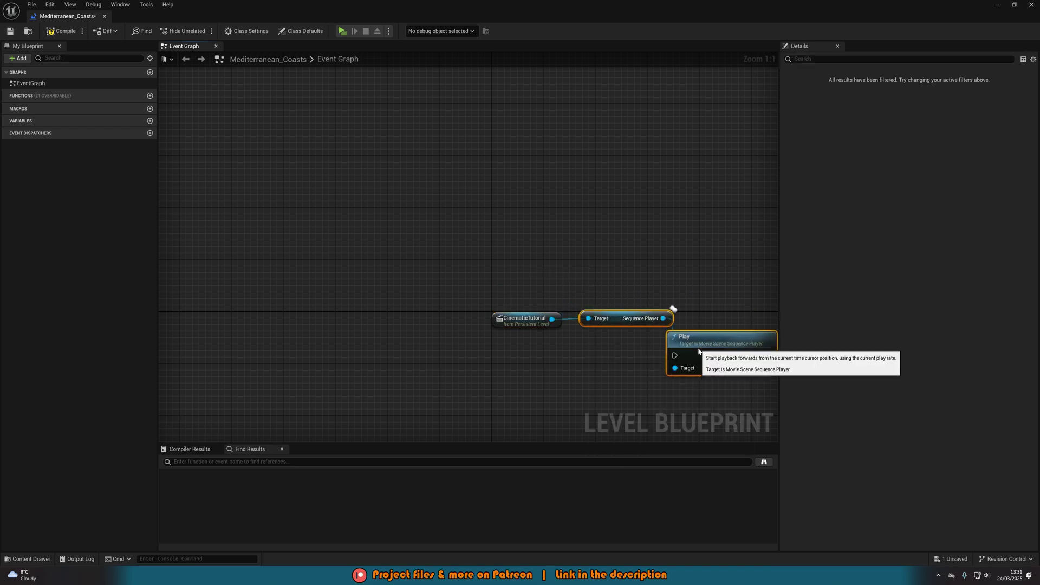
right_click_drag(694, 300, 614, 314)
left_click_drag(631, 372, 646, 309)
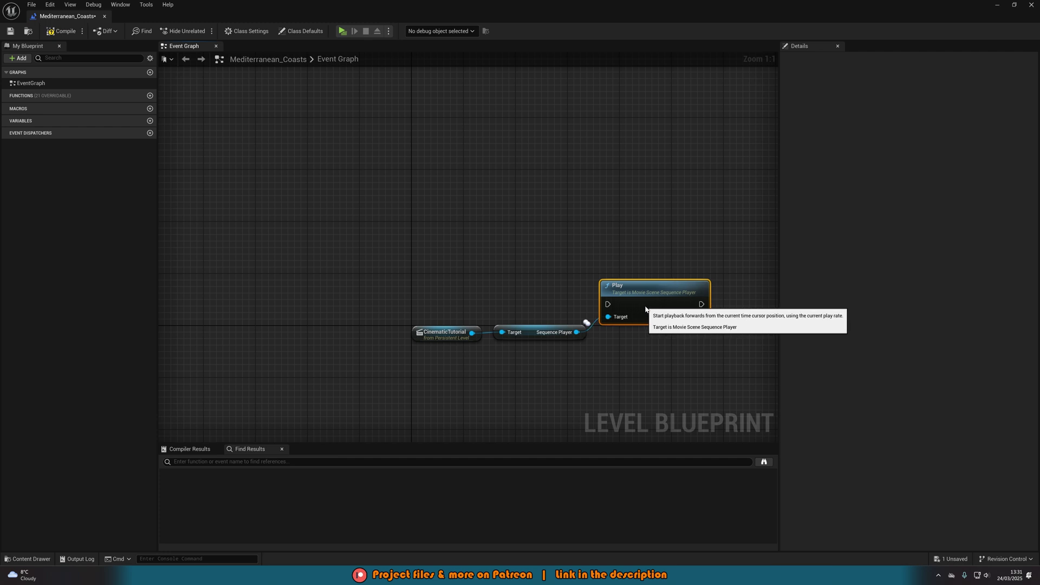
right_click_drag(626, 378, 566, 318)
left_click(557, 336)
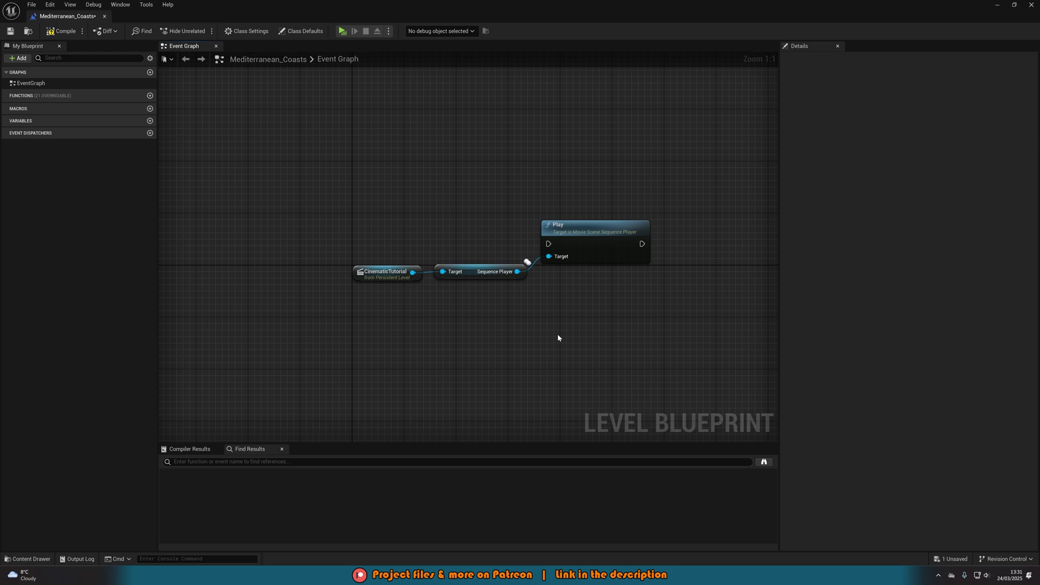
Select the trigger box on the bridge in the level and add its On Actor Begin Overlap event to the graph.
left_click_drag(336, 186, 546, 298)
left_click(548, 295)
double_click(962, 8)
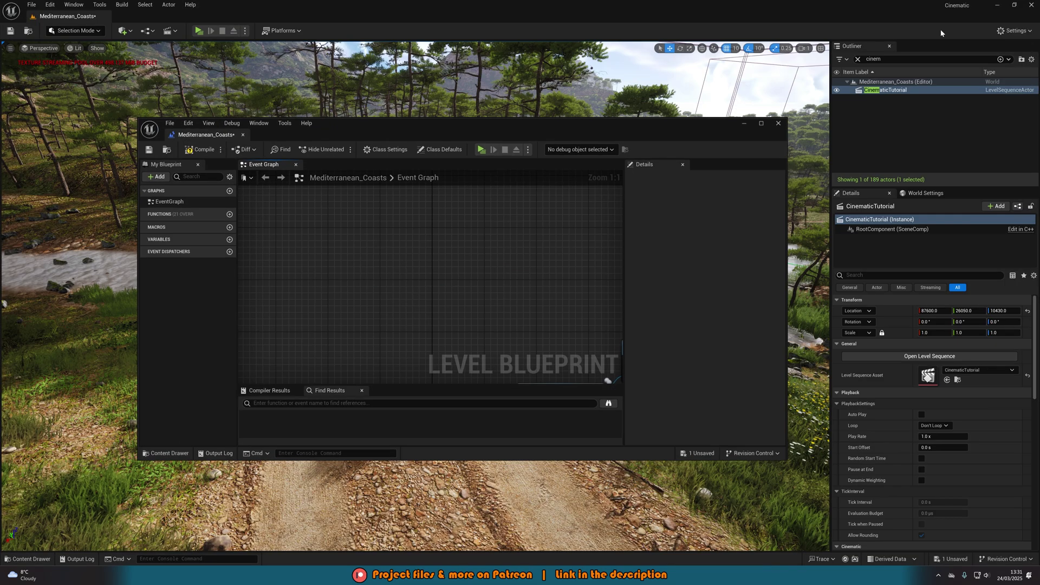
right_click_drag(459, 104, 552, 105)
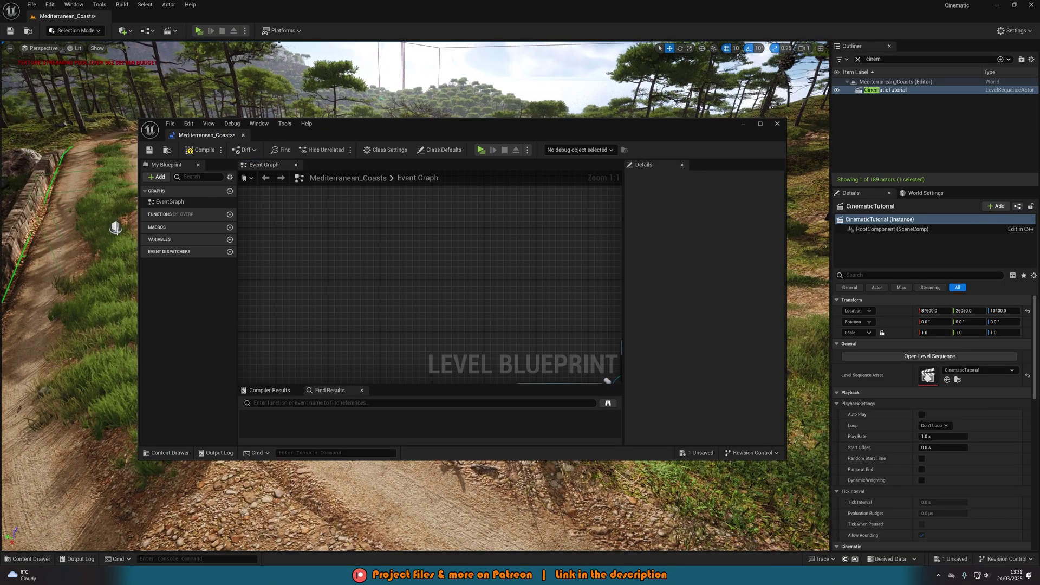
double_click(465, 127)
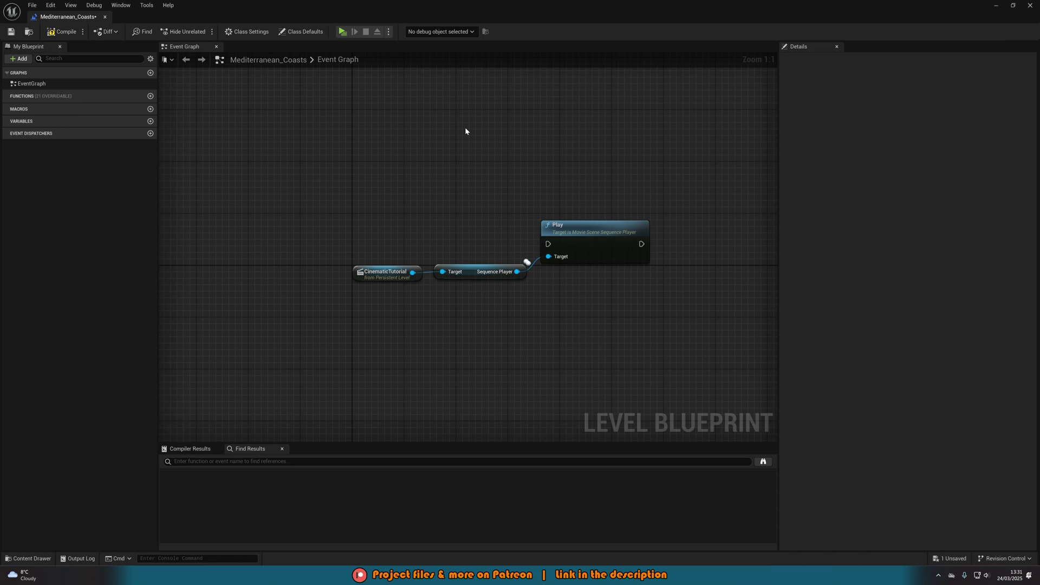
right_click(353, 208)
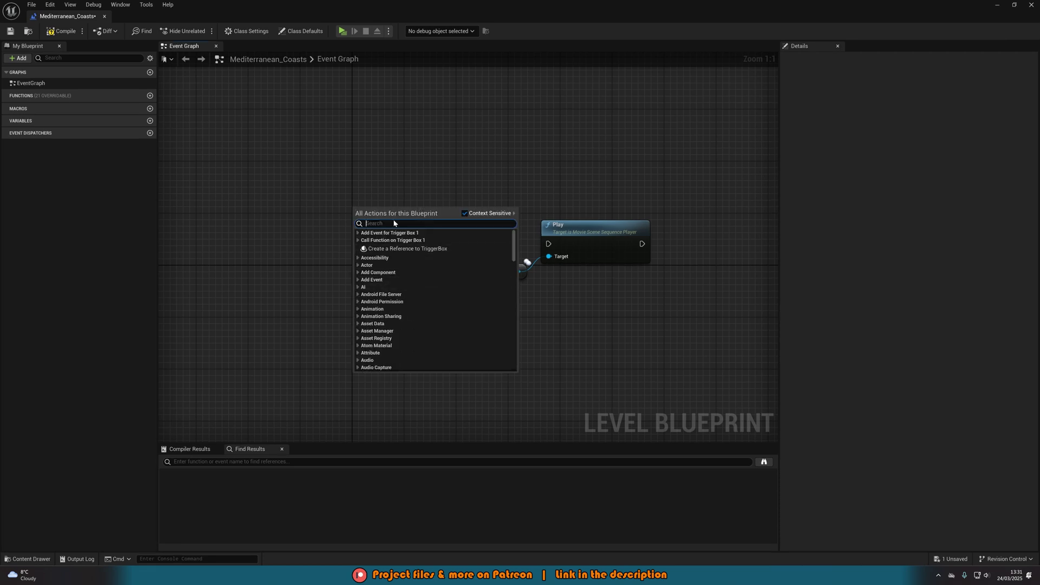
type("begin over")
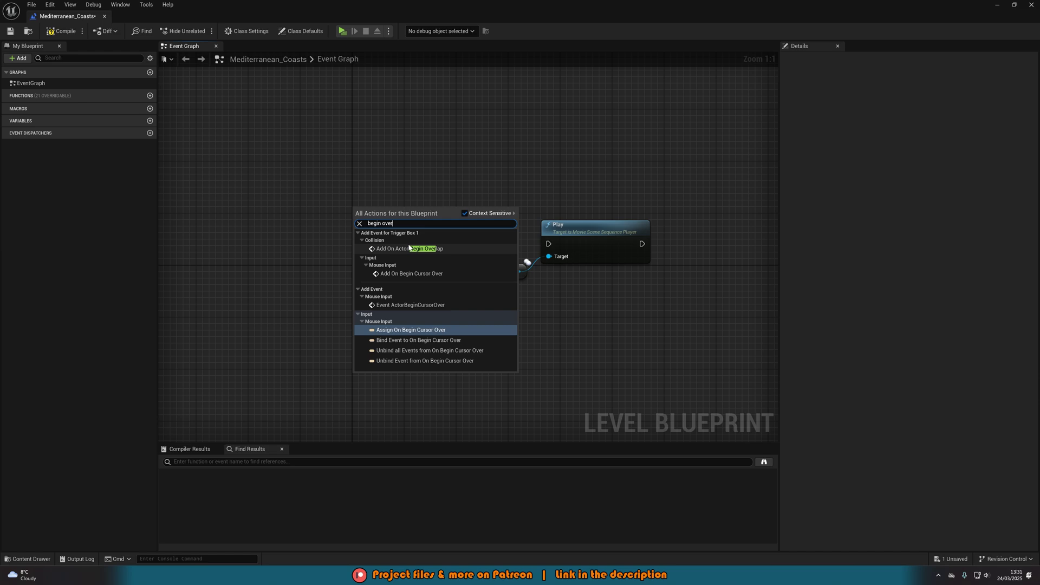
left_click(410, 249)
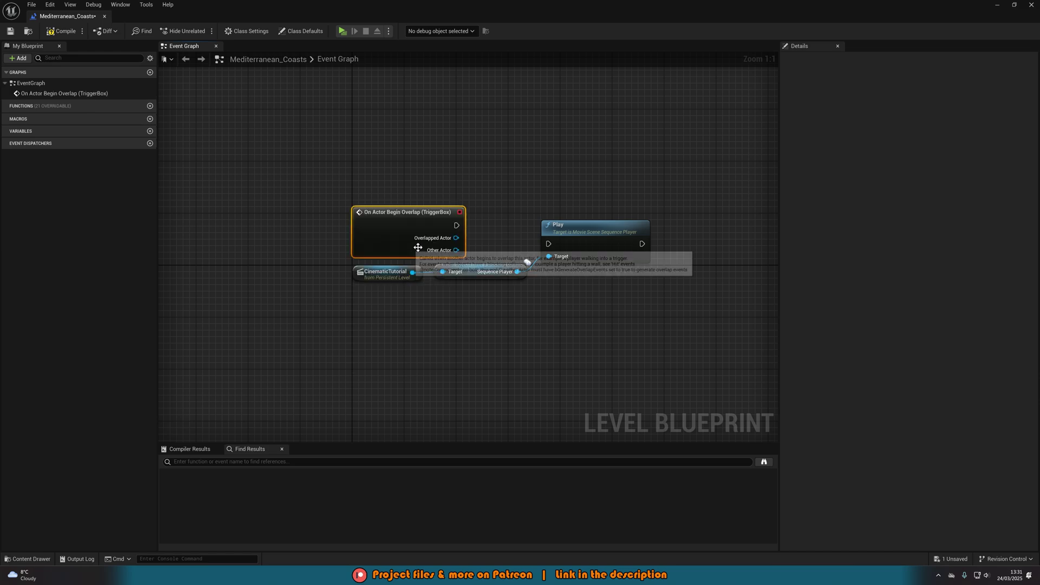
Connect the overlap event's execution output to the Play node and align the event above the sequence reference nodes.
left_click_drag(456, 226, 549, 244)
left_click_drag(371, 320, 491, 272)
left_click_drag(470, 276, 467, 309)
left_click_drag(413, 249, 474, 290)
left_click(488, 189)
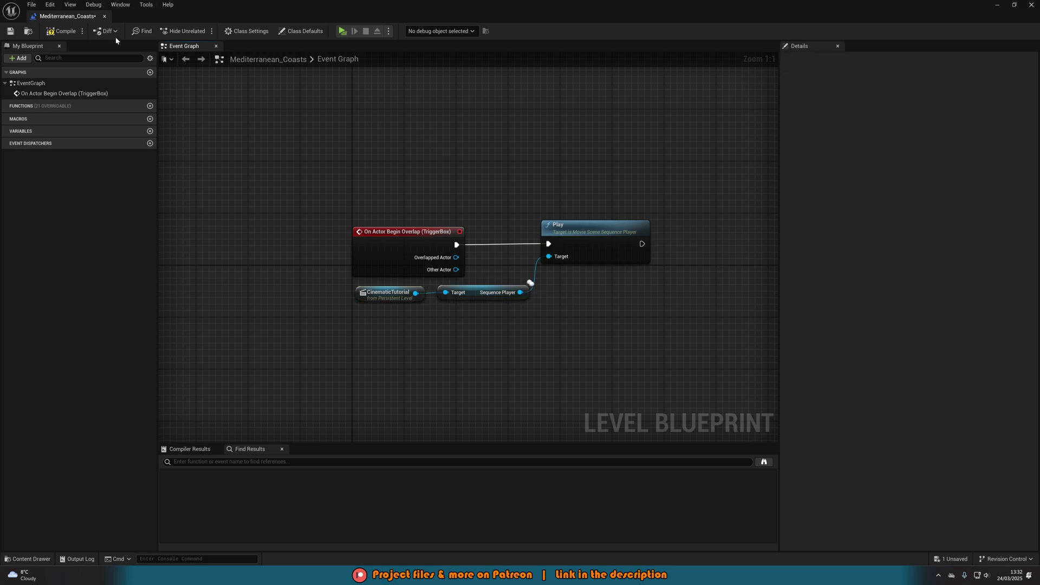
Compile and save the Level Blueprint, and close it.
left_click(71, 32)
left_click(13, 33)
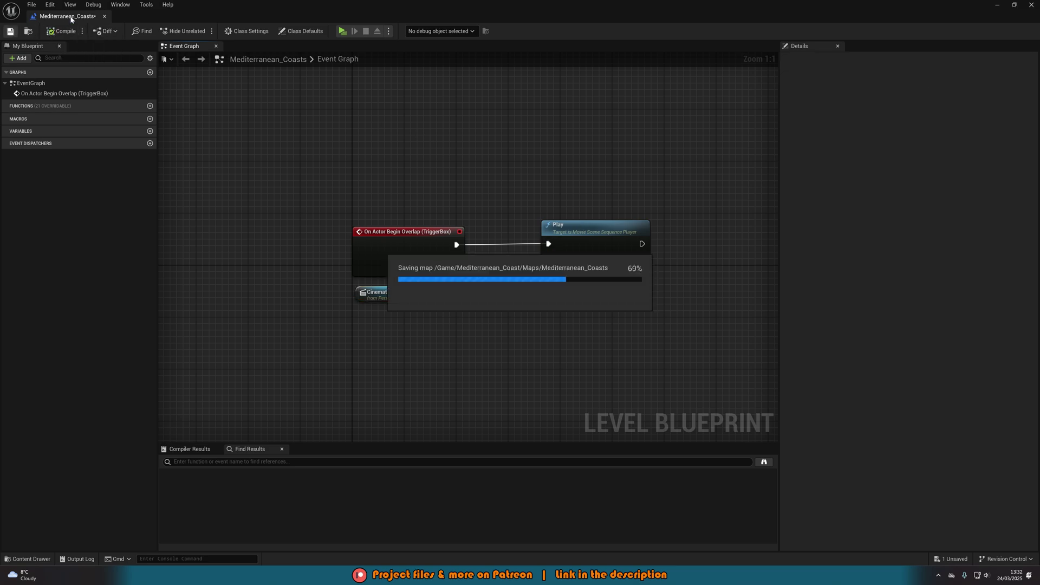
middle_click(70, 19)
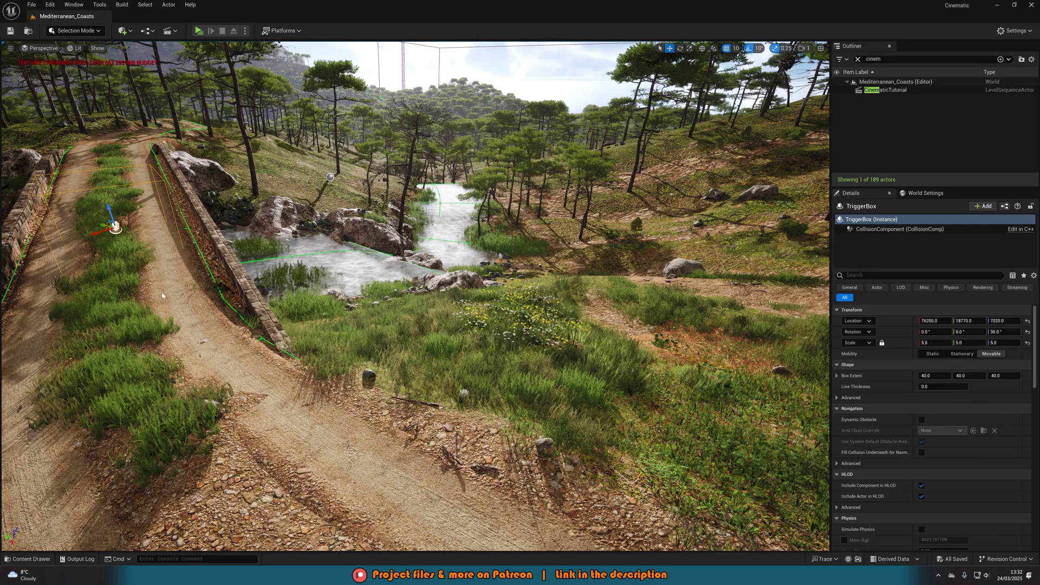
Start playing from the road before the bridge and run the character forward towards the trigger box.
right_click(151, 277)
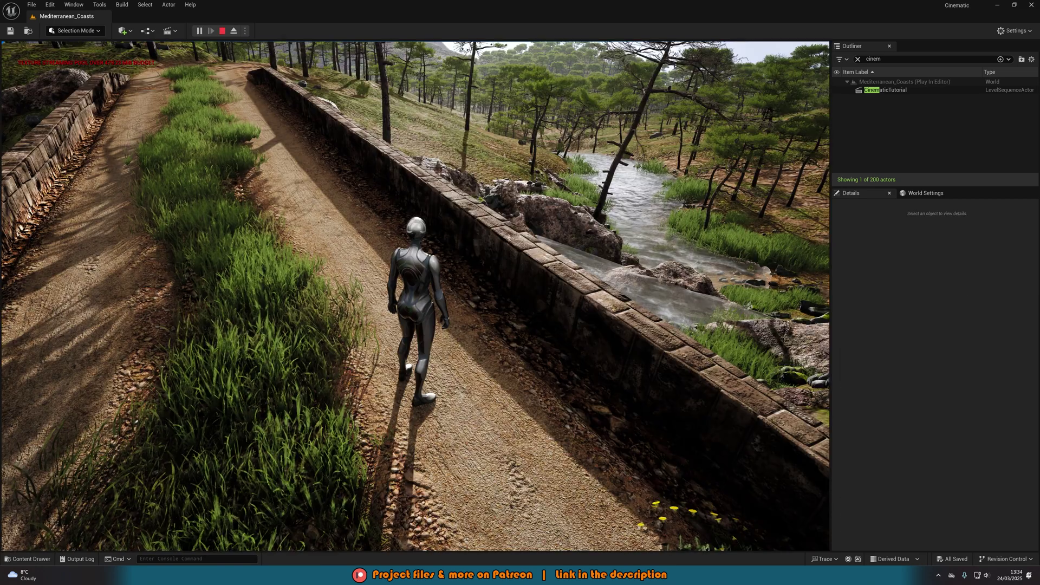
key("w")
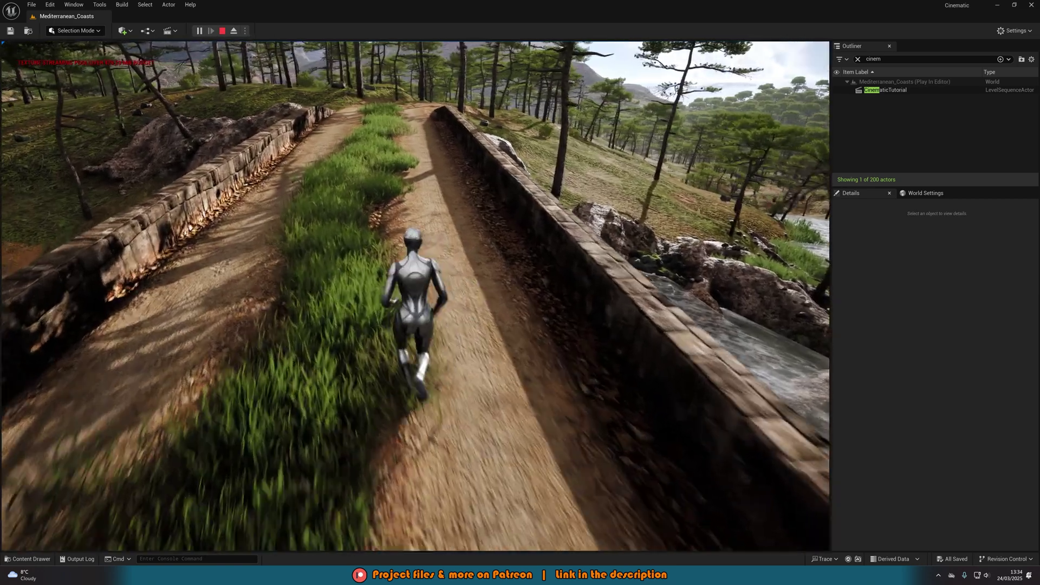